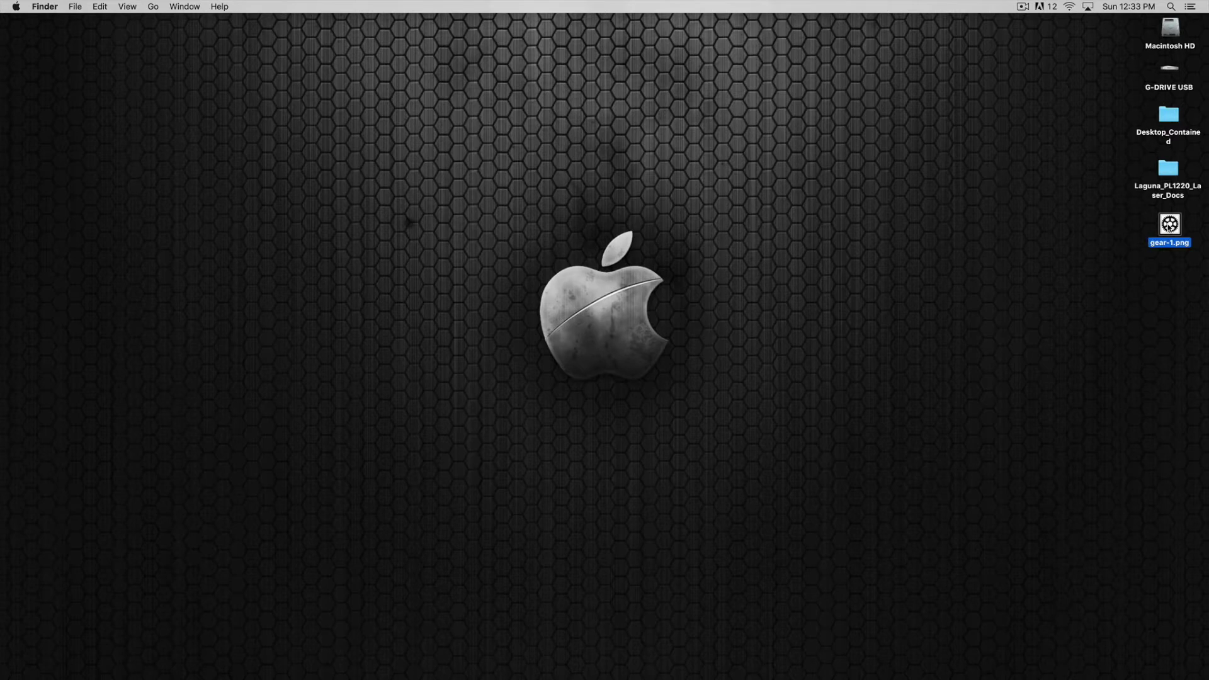
Preview and close gear-1.png, then bring the Windows VM running Inkscape to the front
double_click(1169, 224)
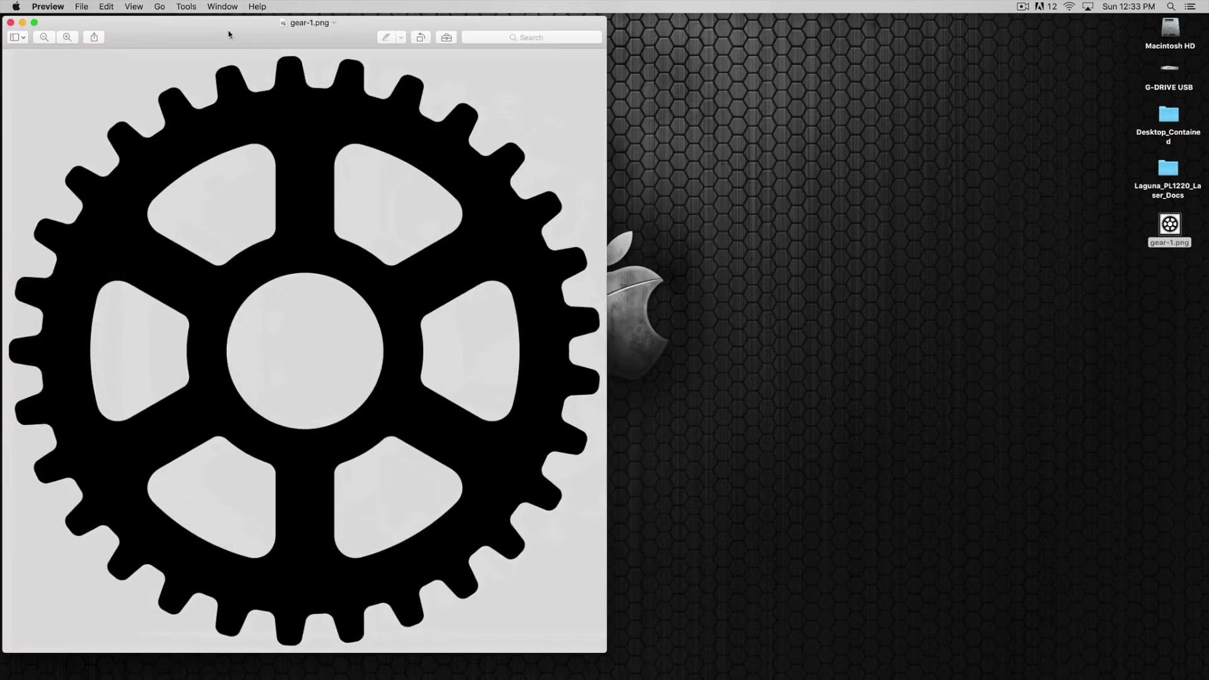
left_click_drag(228, 34, 274, 37)
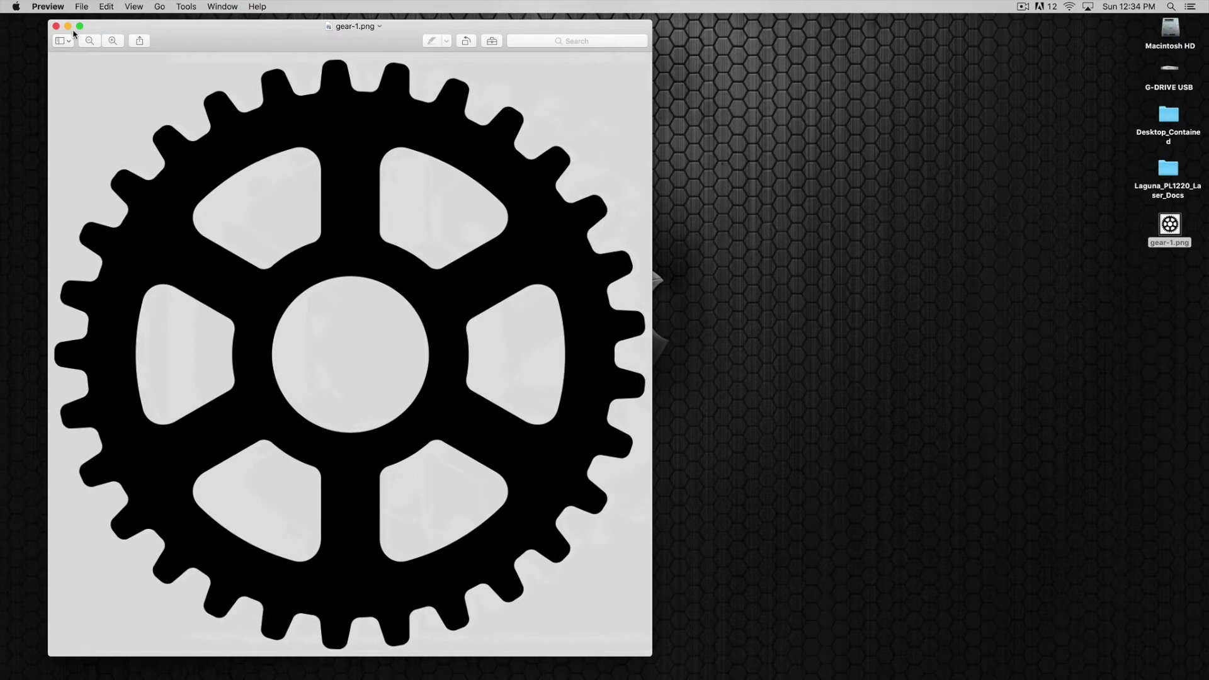
left_click(55, 26)
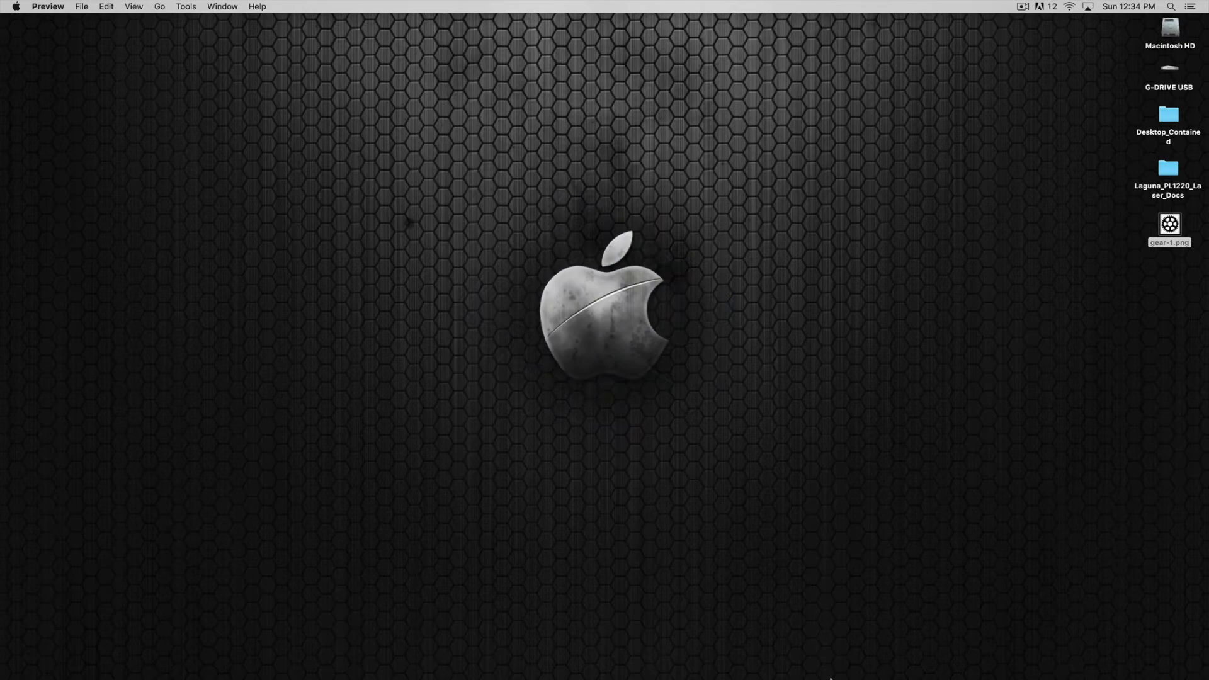
mouse_move(845, 674)
left_click(897, 663)
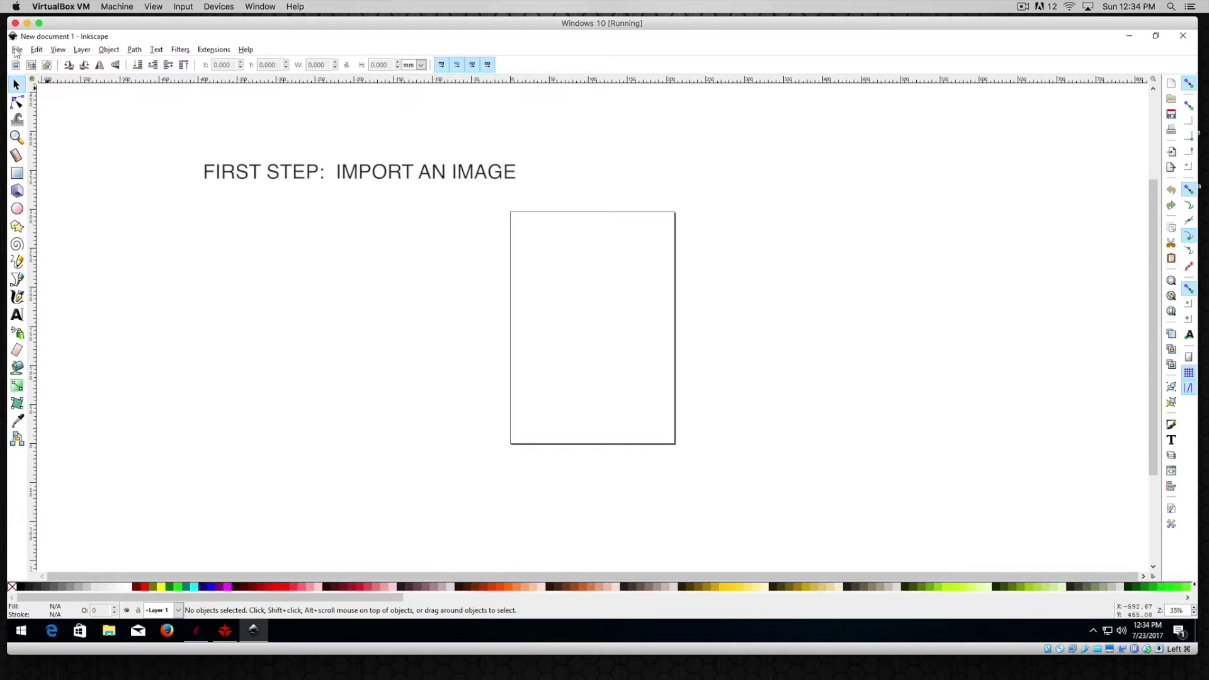
Import gear-1.png via File > Import, keeping the Embed option in the PNG import settings
left_click(16, 50)
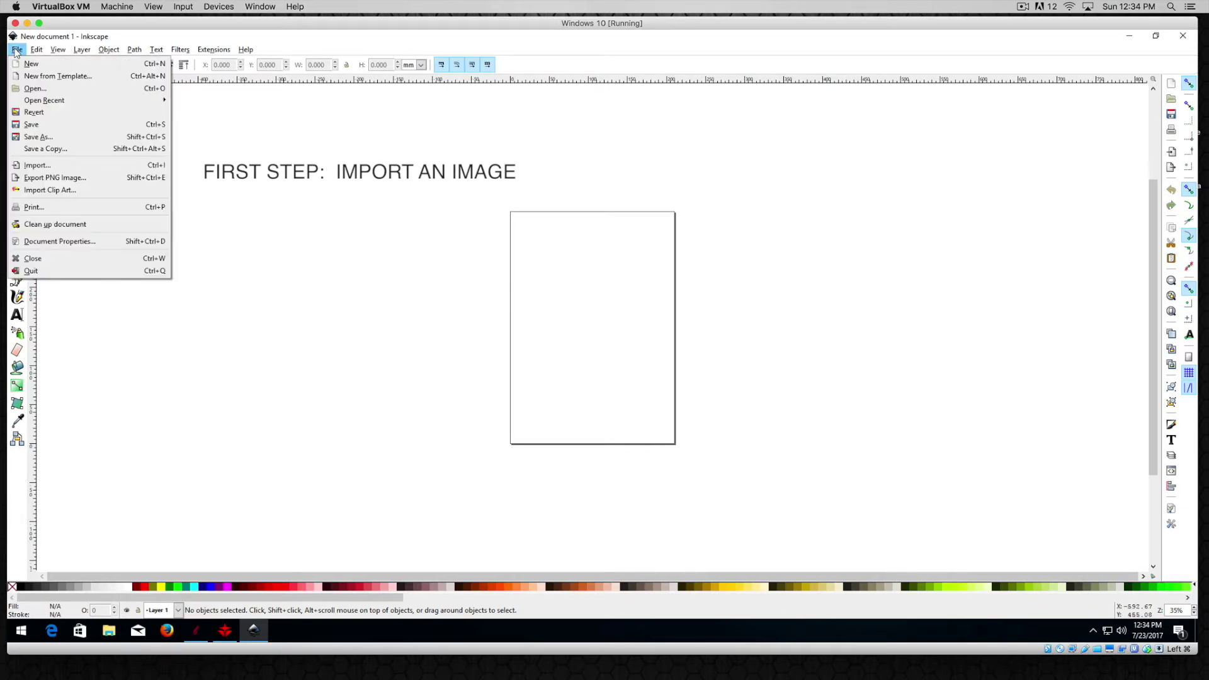
left_click(37, 165)
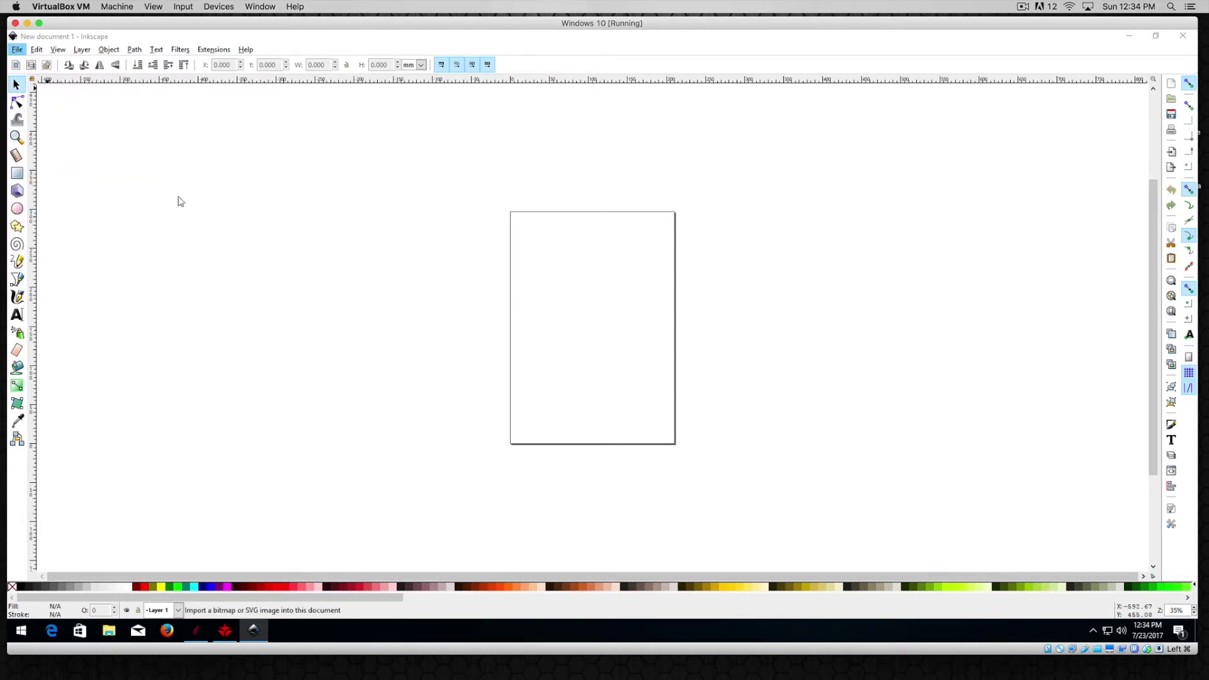
scroll(141, 228, "down", 2)
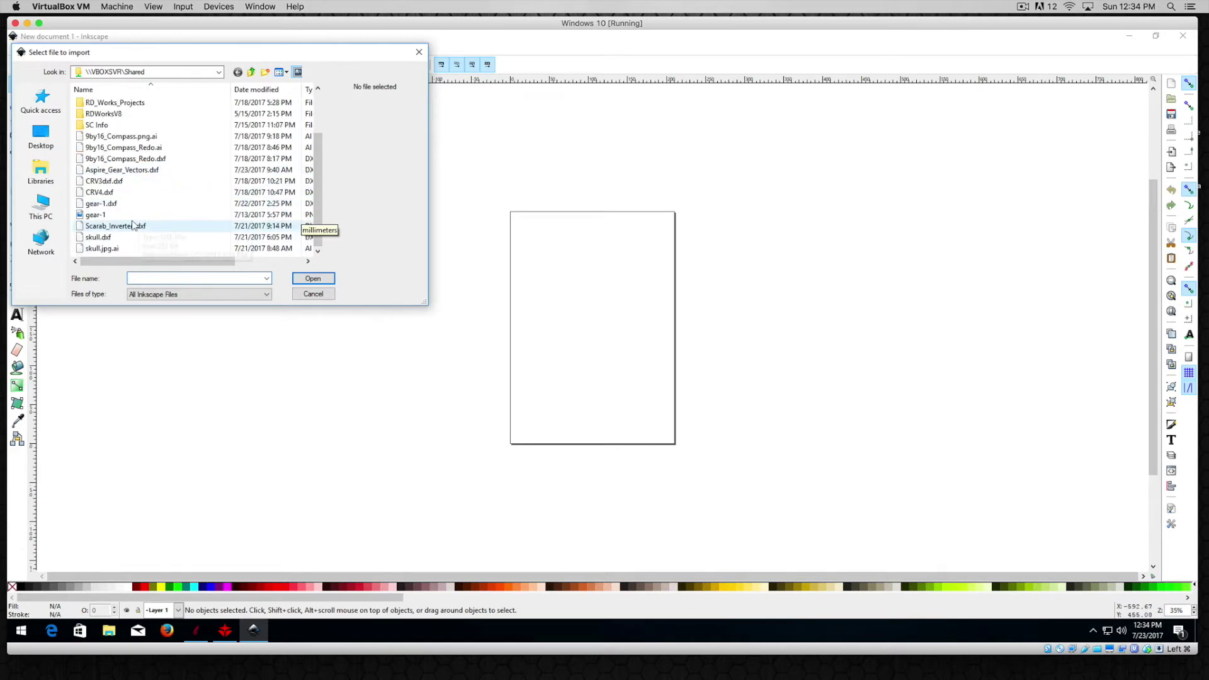
left_click(103, 216)
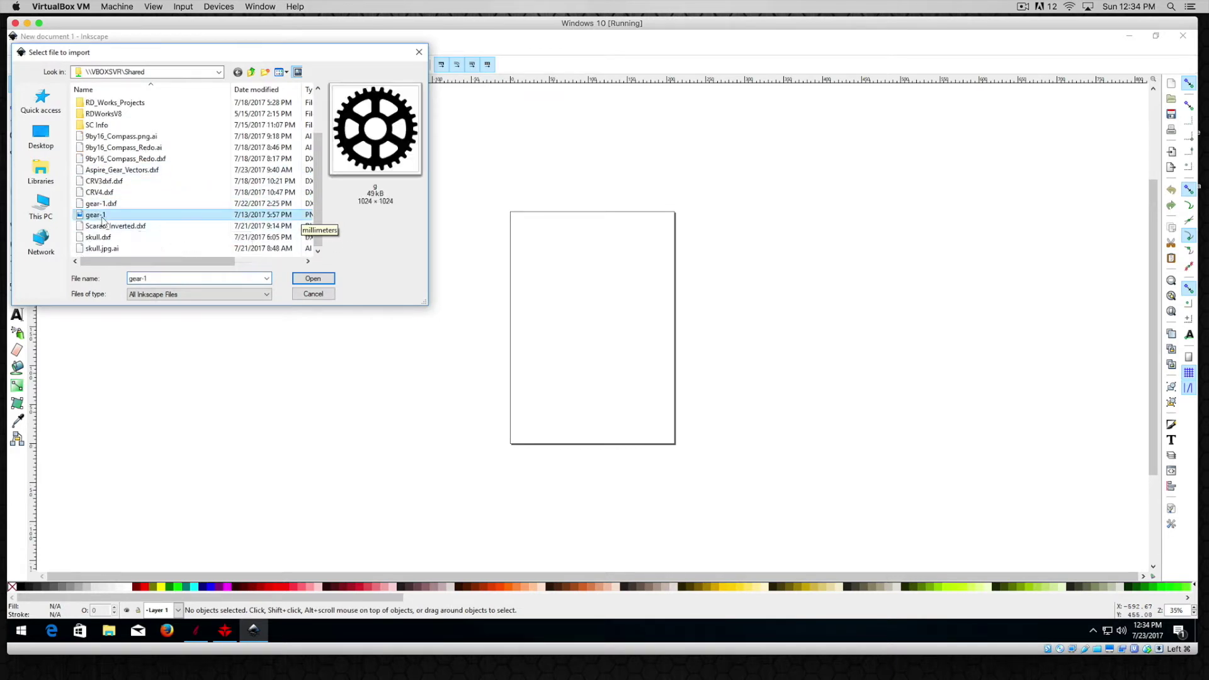
left_click(313, 279)
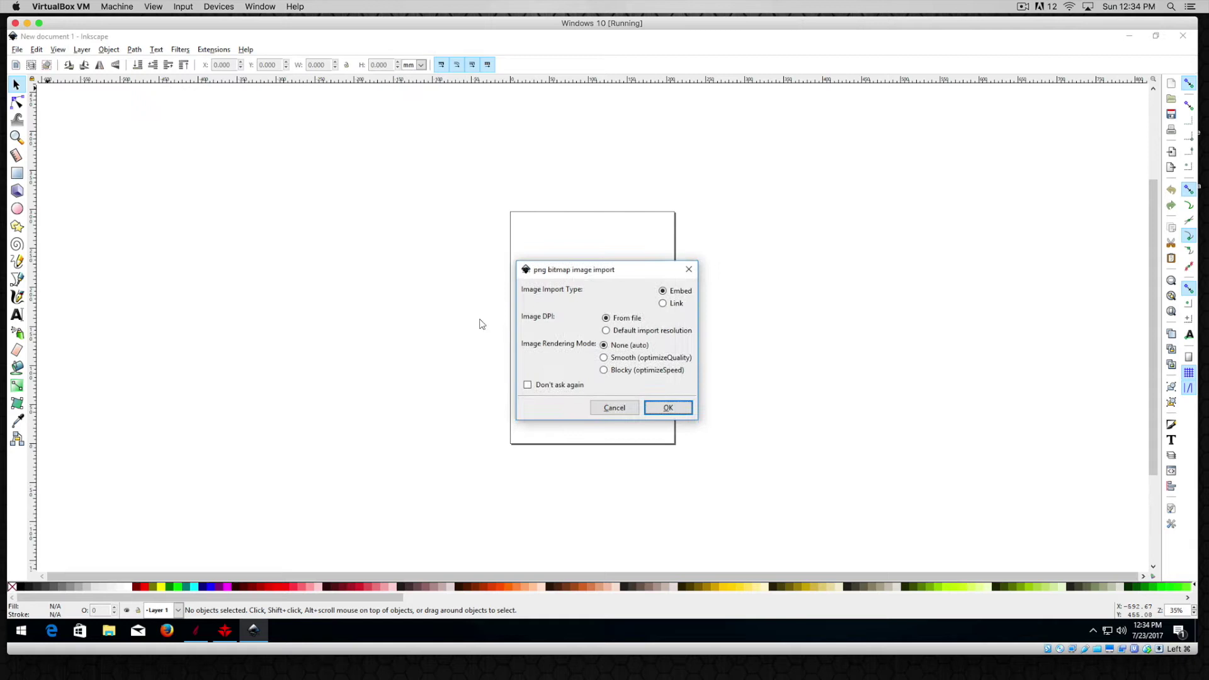
left_click(666, 408)
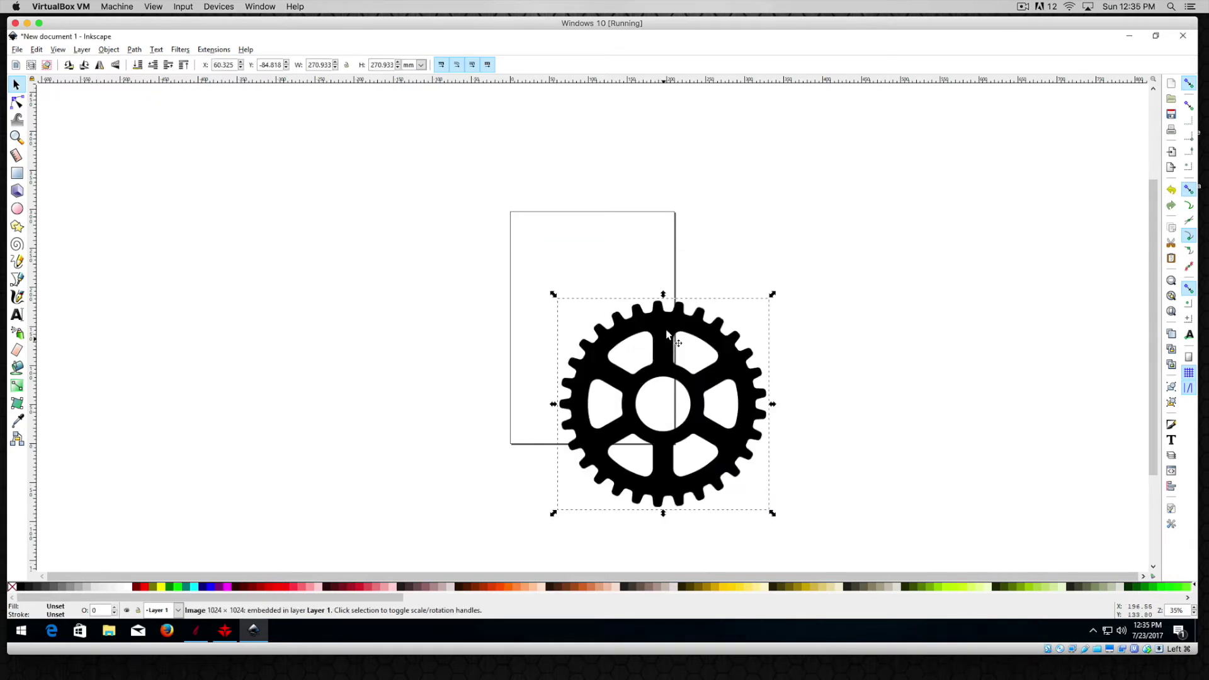
Lock width/height, scale the gear down to 189.133 mm square, and place it within the page
left_click_drag(661, 324, 592, 238)
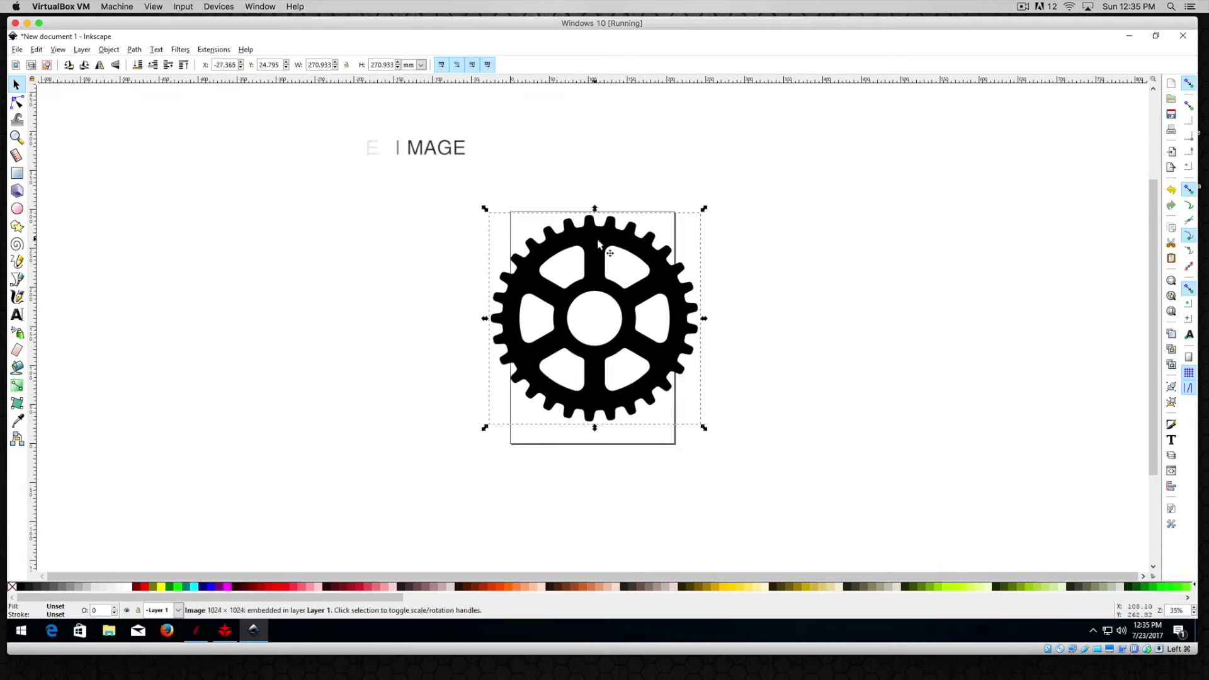
left_click(345, 66)
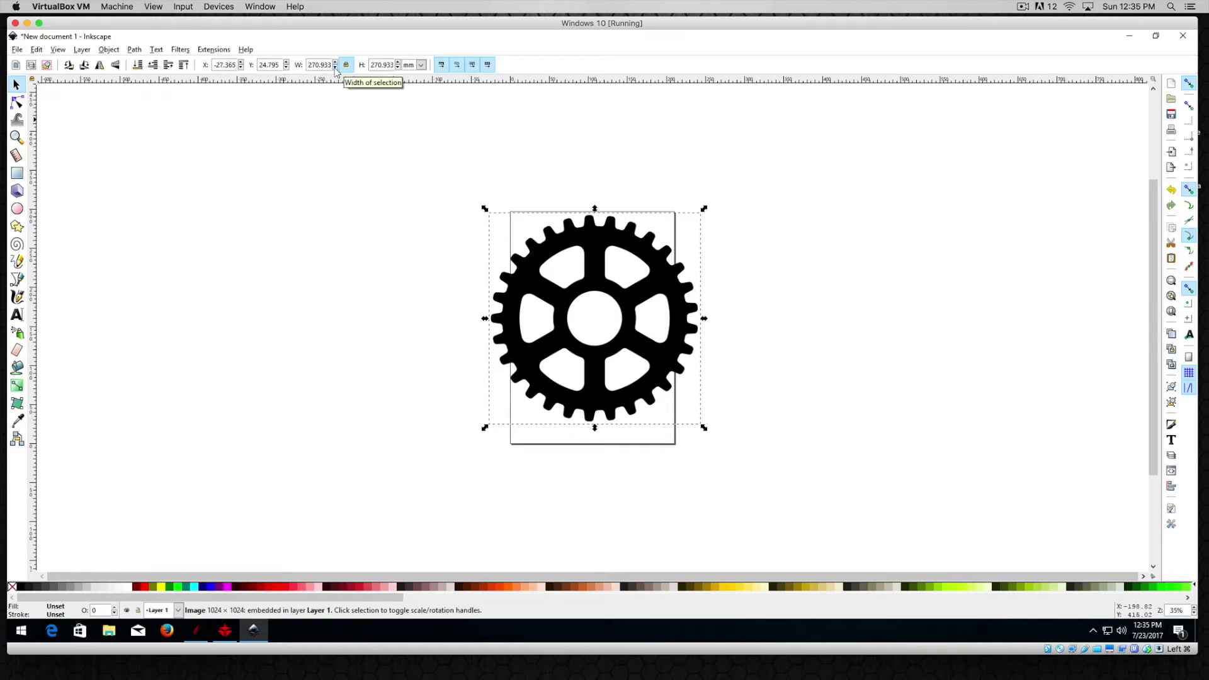
left_click(335, 67)
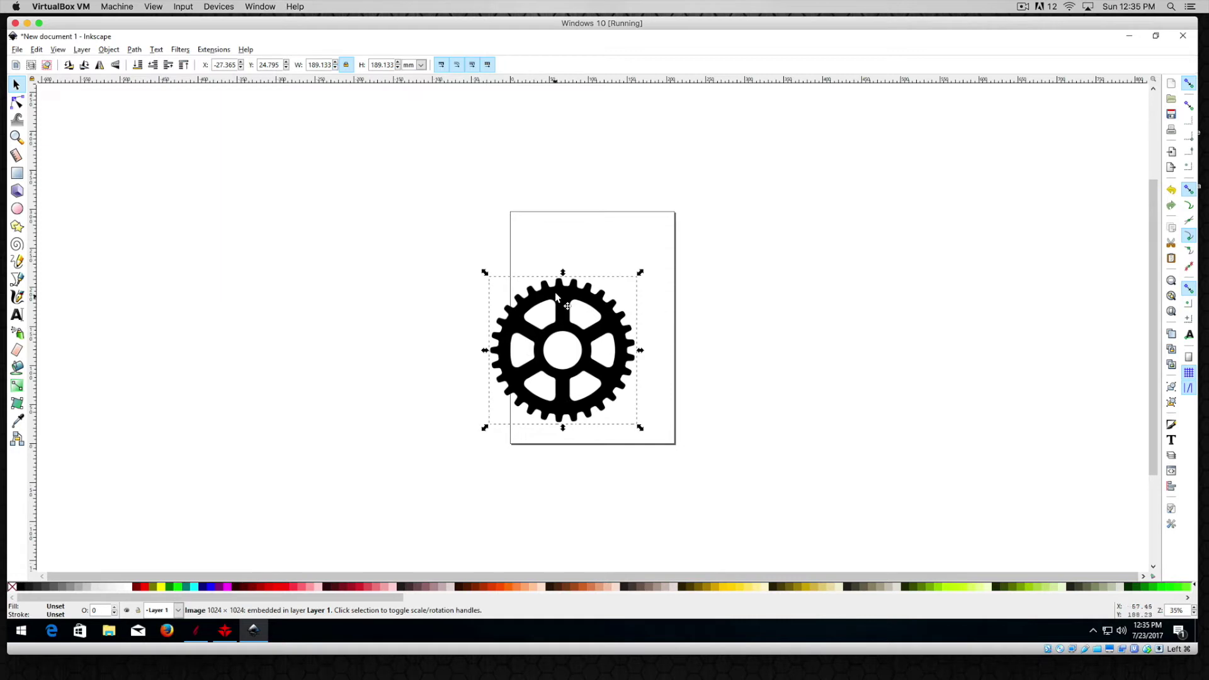
left_click_drag(555, 296, 607, 257)
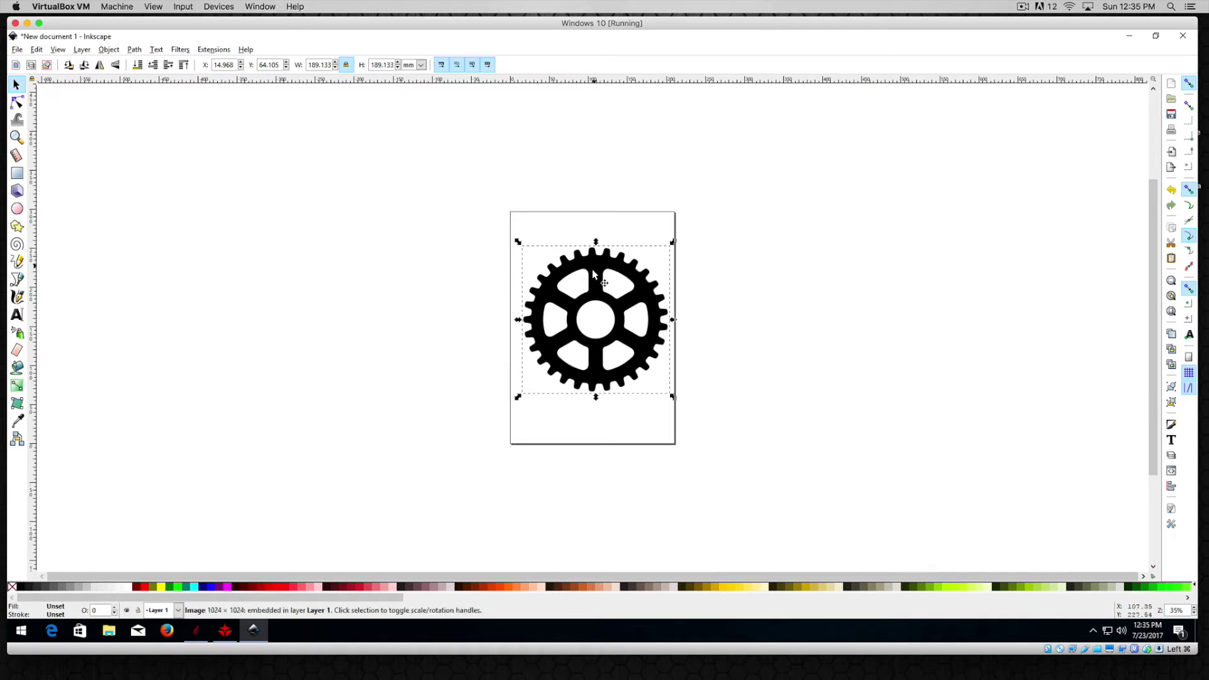
left_click(593, 270)
Trace the gear with Brightness cutoff into a 292-node path, then close Trace Bitmap
left_click(134, 51)
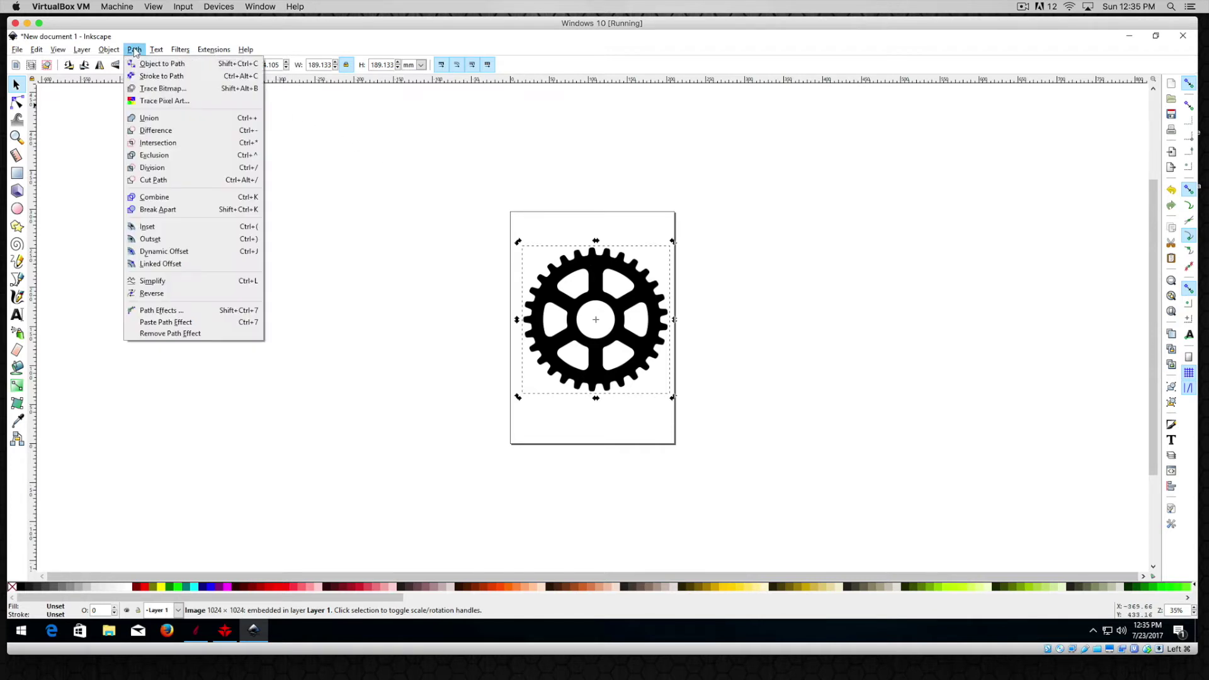
left_click(160, 90)
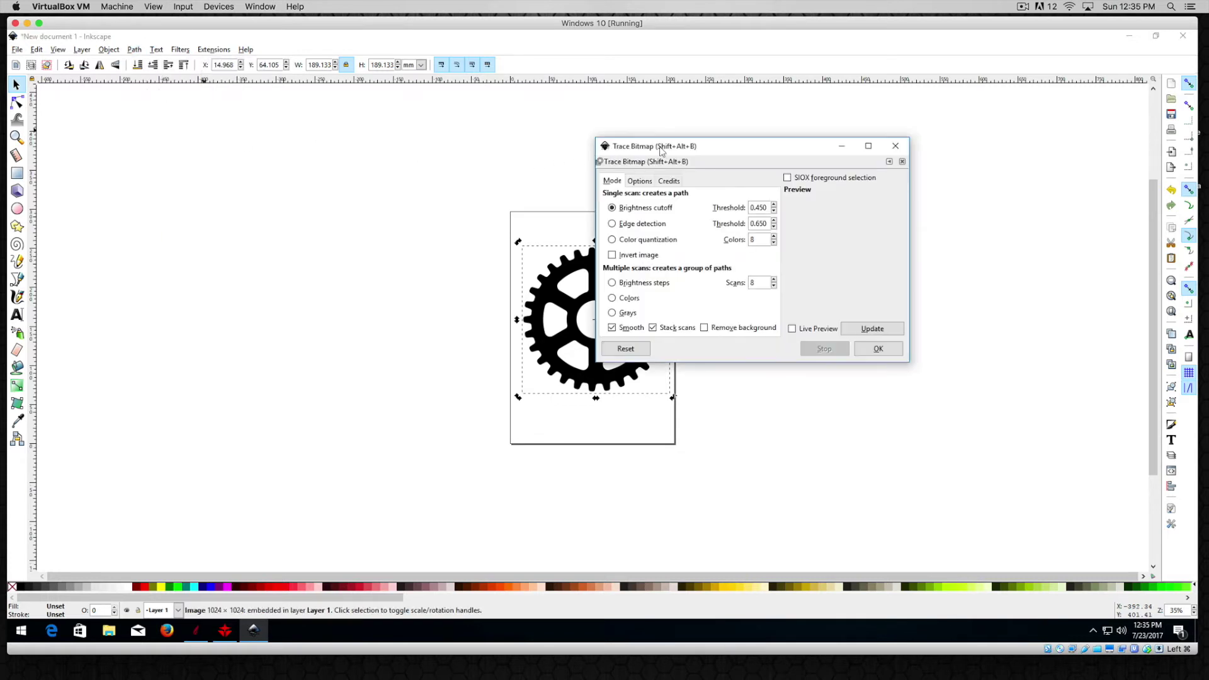
left_click(878, 350)
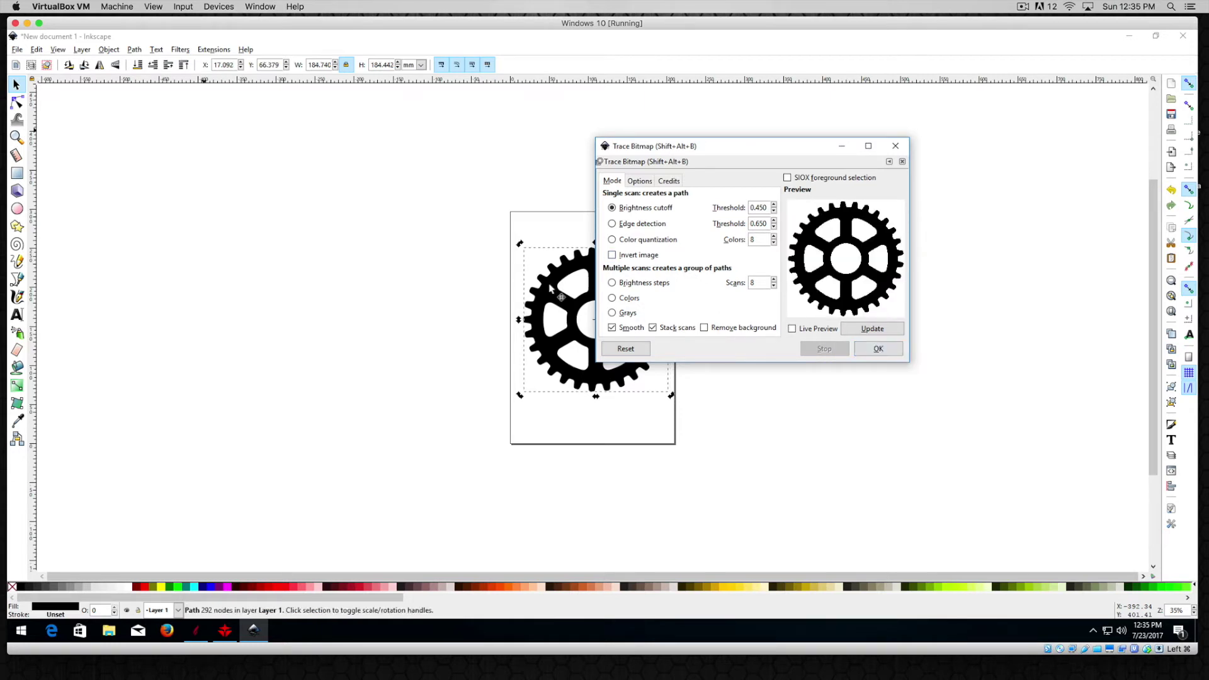
left_click_drag(732, 147, 837, 148)
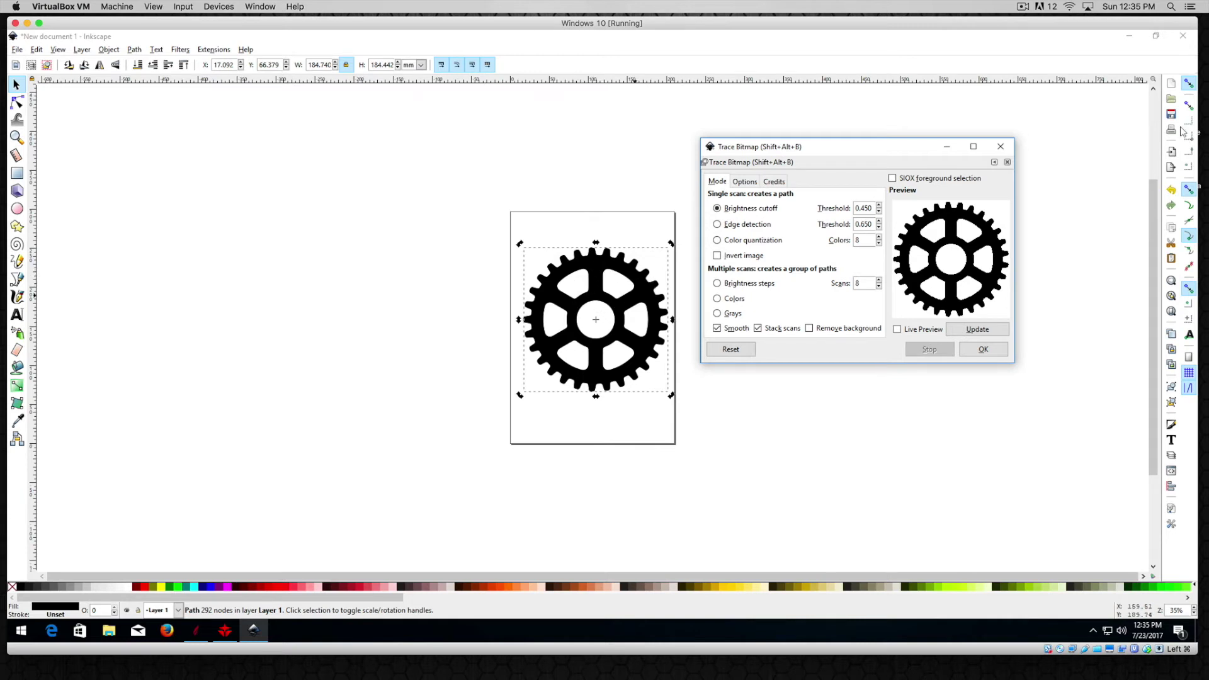
left_click(1001, 147)
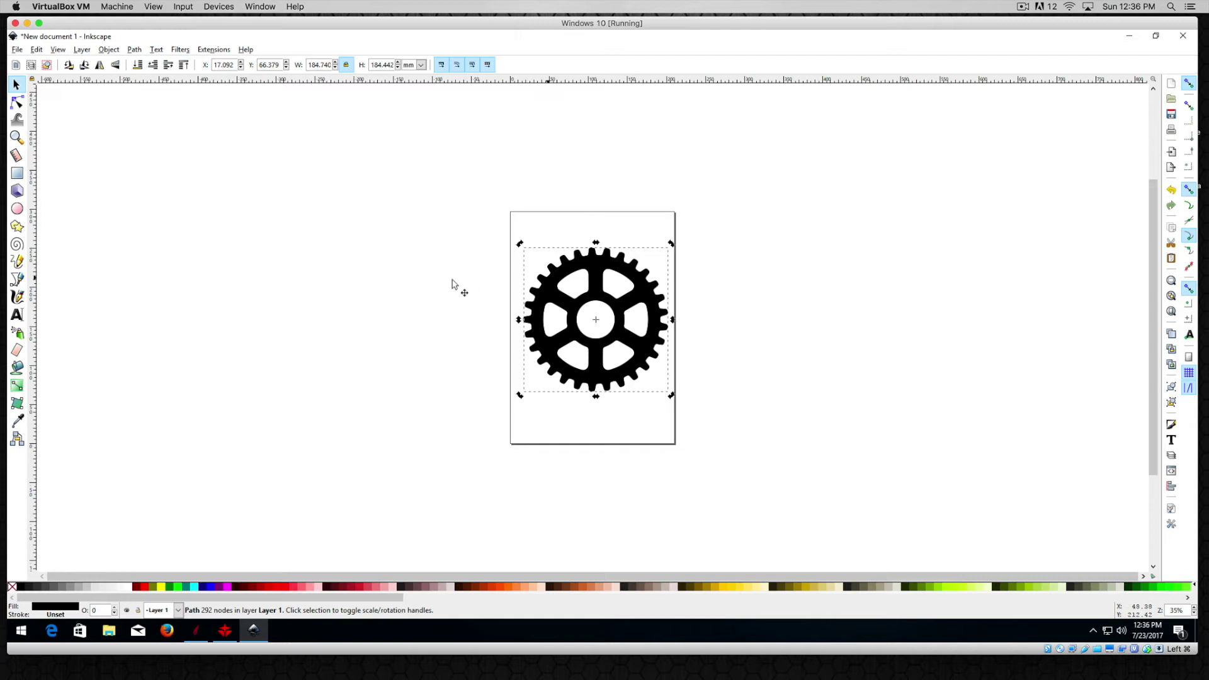
Zoom in three times on the traced gear and show its path nodes with the Node tool
left_click(550, 281)
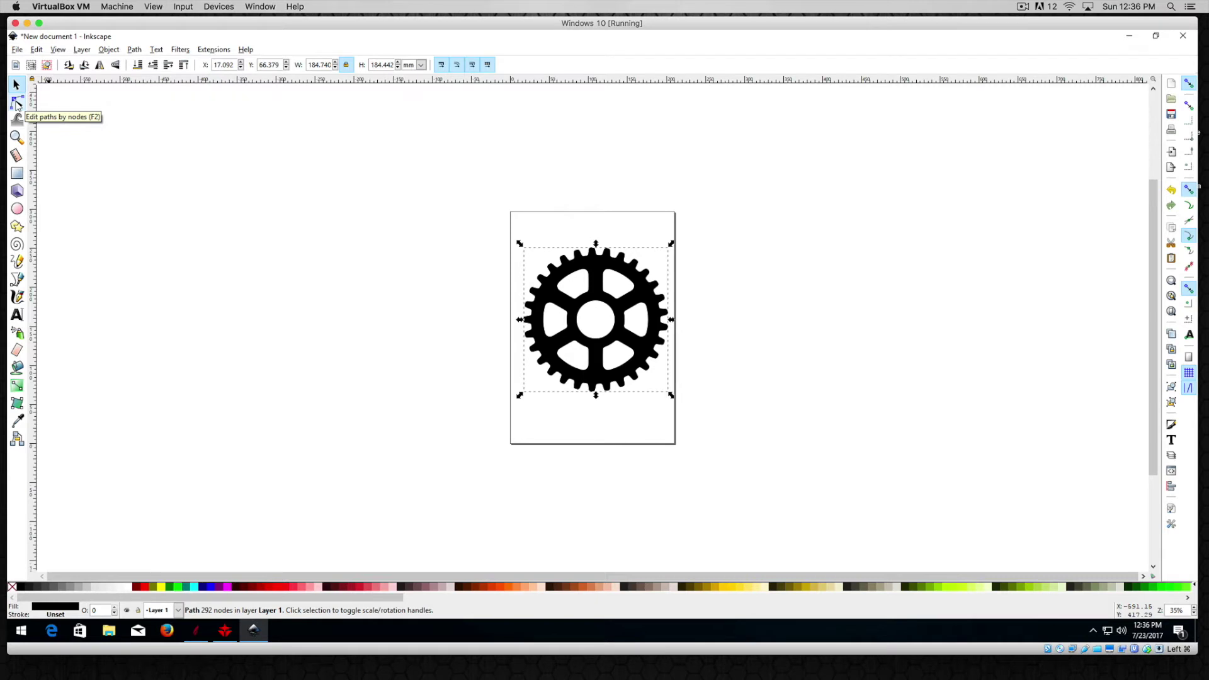
left_click(17, 103)
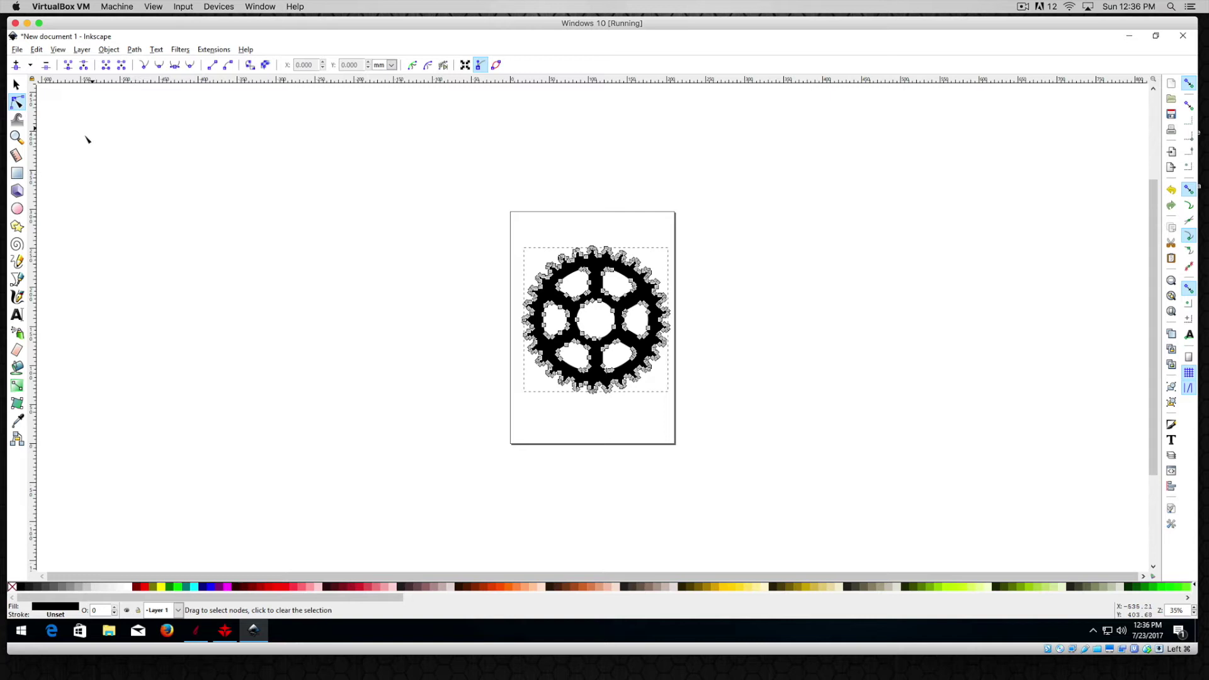
left_click(16, 136)
left_click(580, 305)
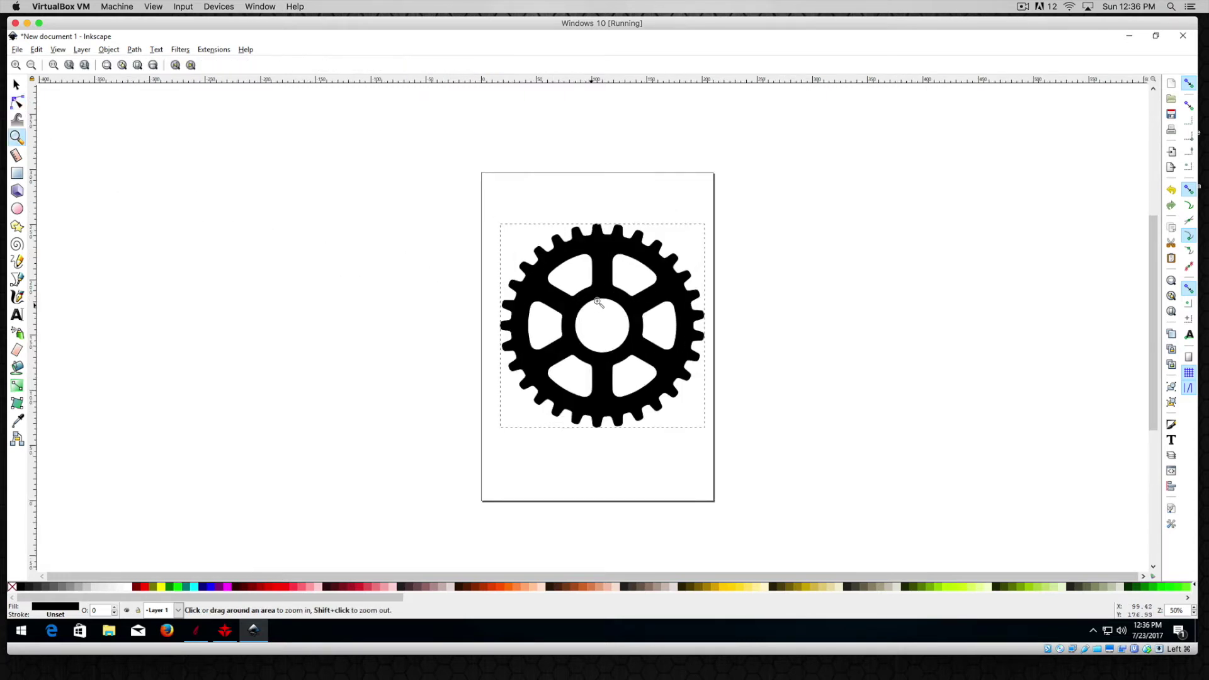
left_click(595, 292)
left_click(595, 288)
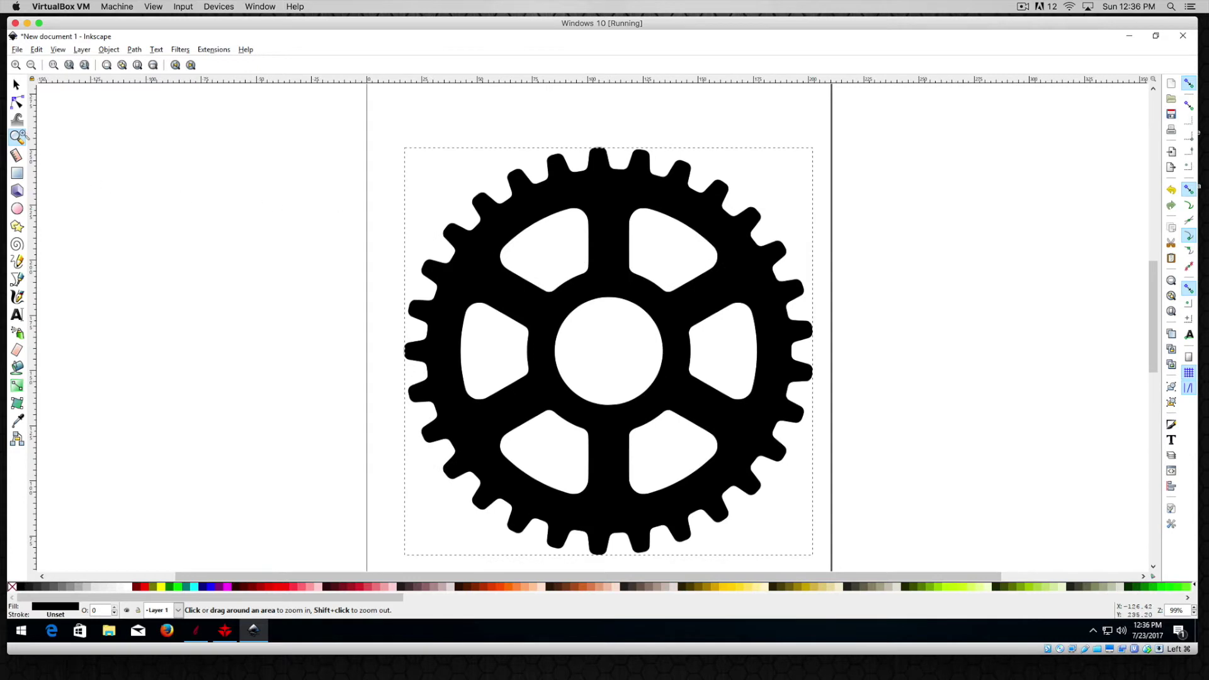
left_click(17, 103)
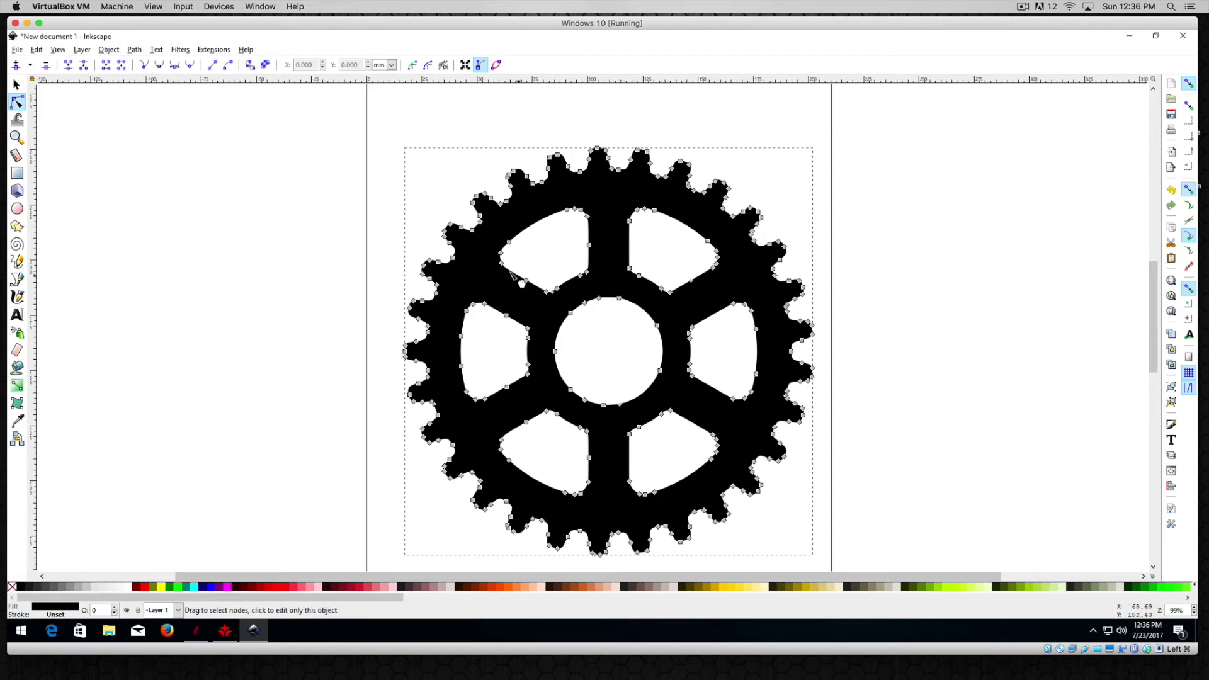
left_click(19, 49)
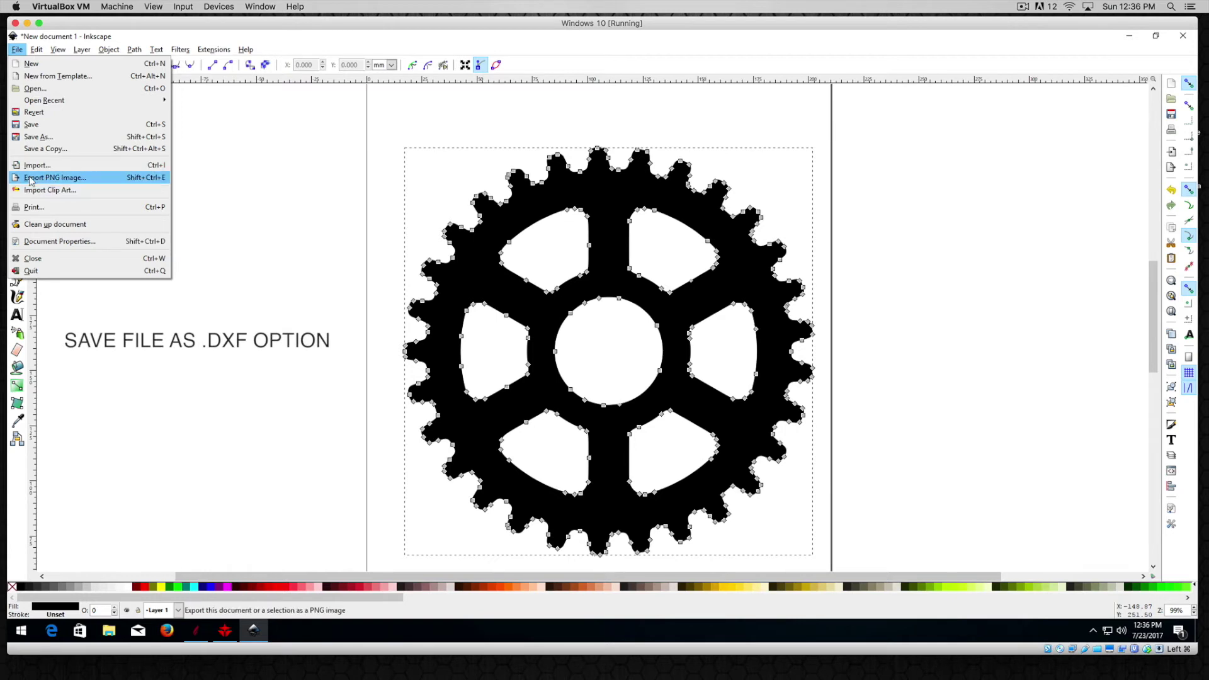
left_click(44, 137)
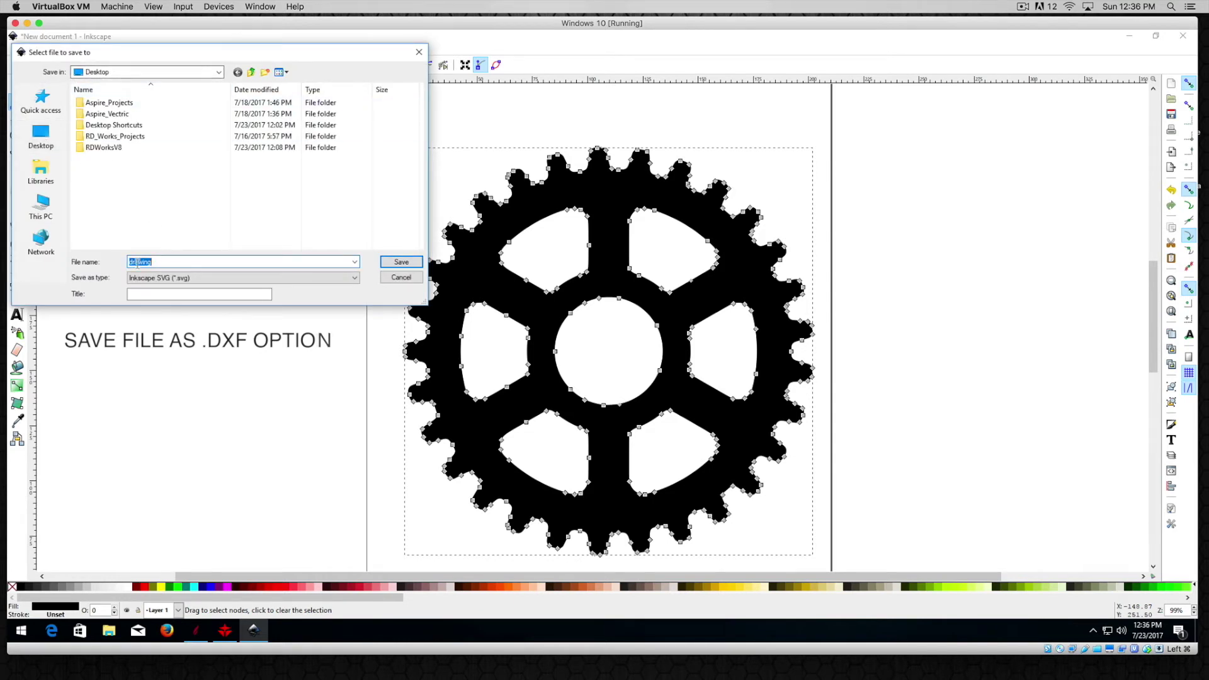
left_click(353, 281)
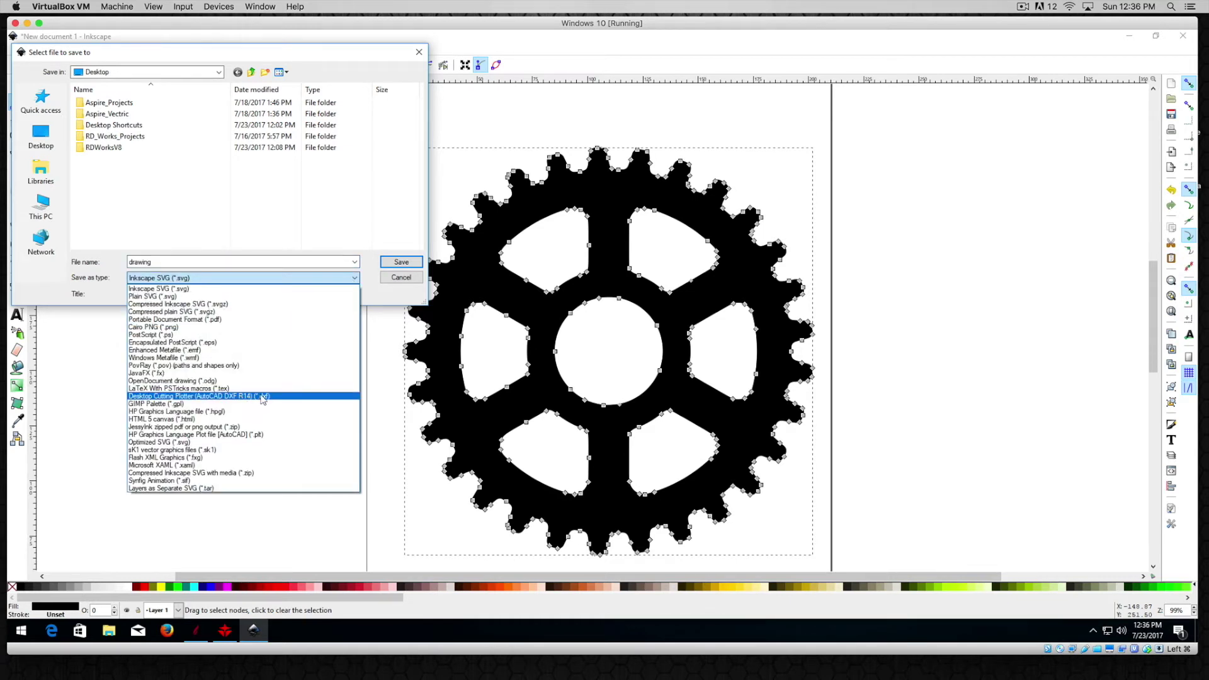
left_click(260, 396)
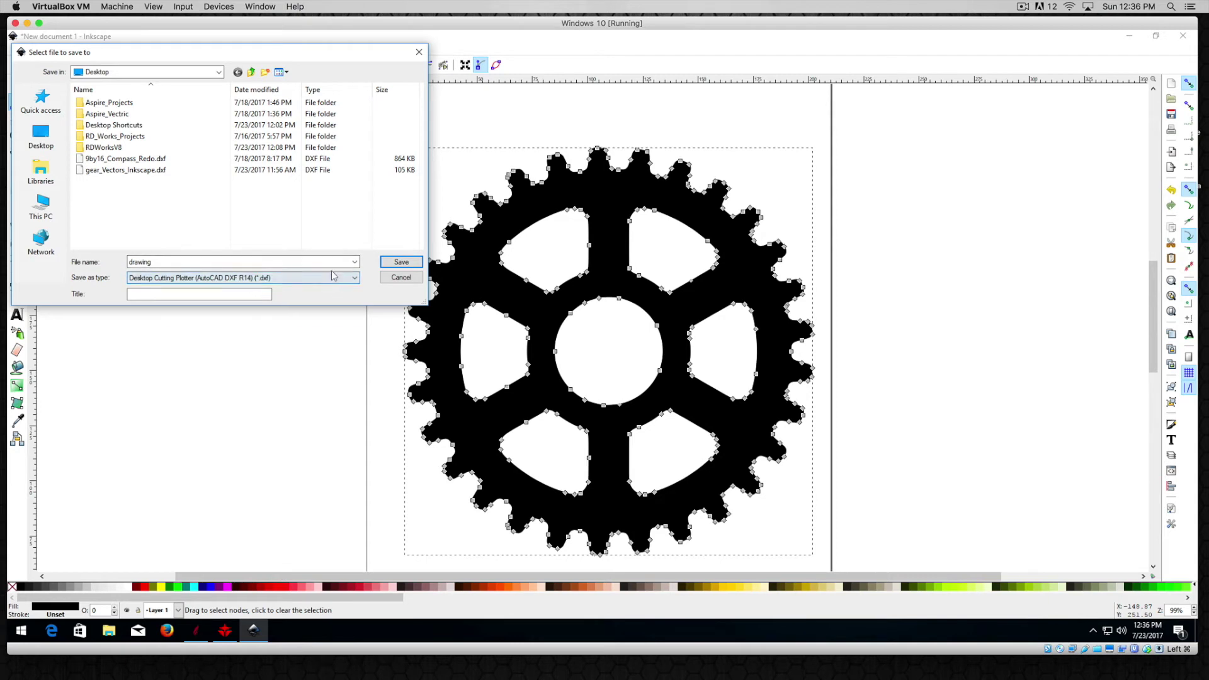
left_click(401, 277)
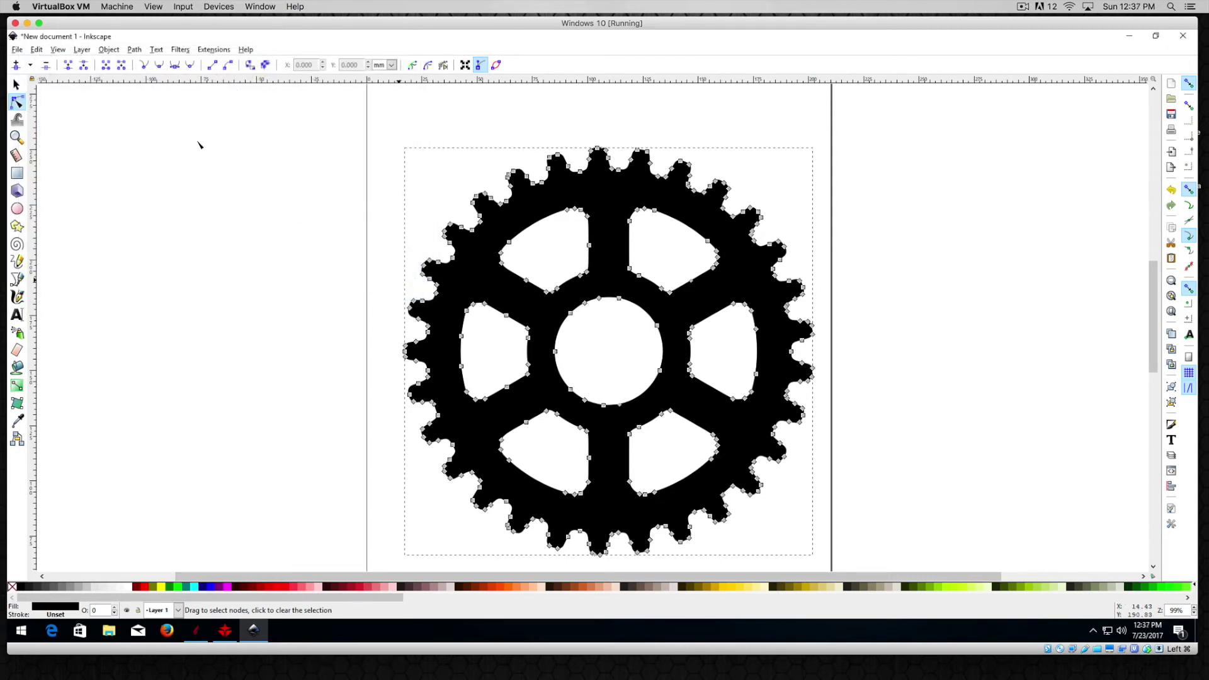
Quit Inkscape with File > Quit, choosing Close without saving
left_click(17, 49)
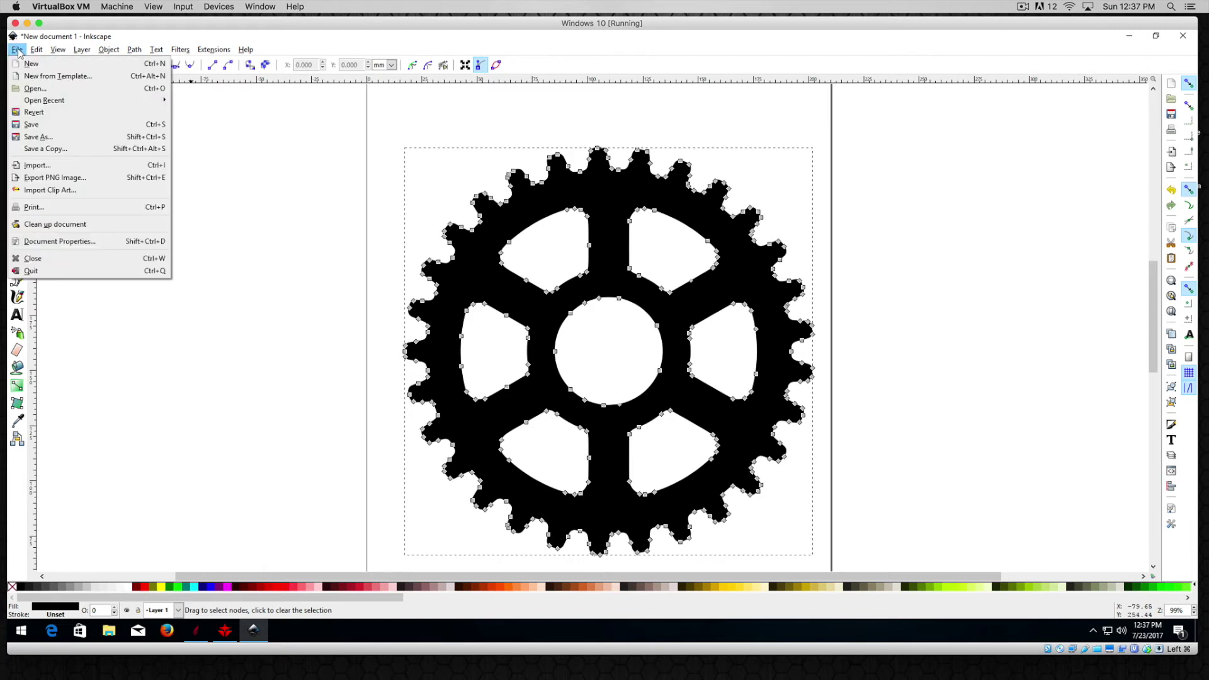
left_click(31, 270)
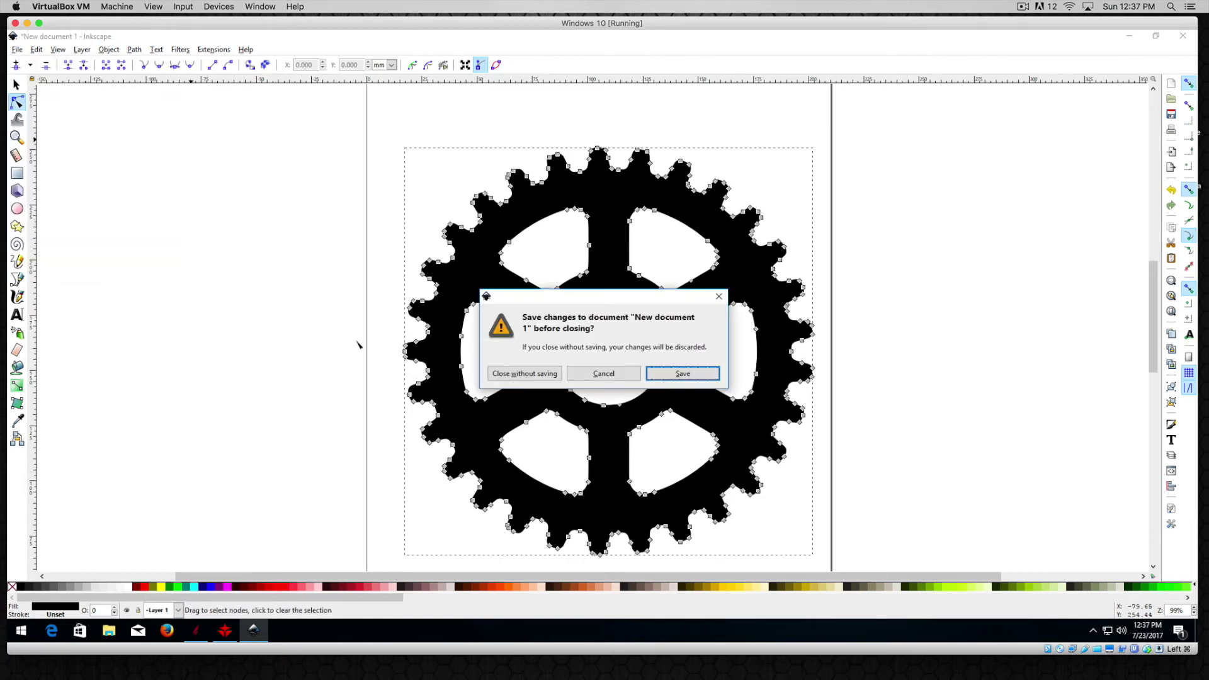
left_click(519, 375)
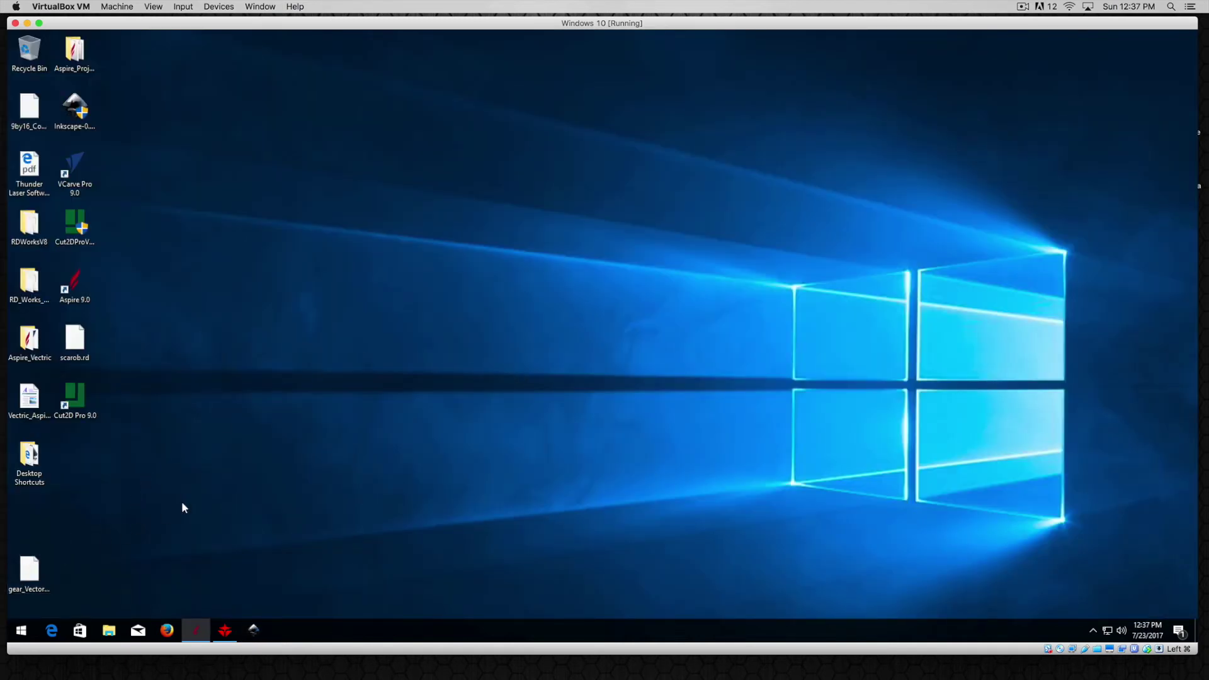
Restore RDWorks and delete the old gear from the canvas
left_click(225, 629)
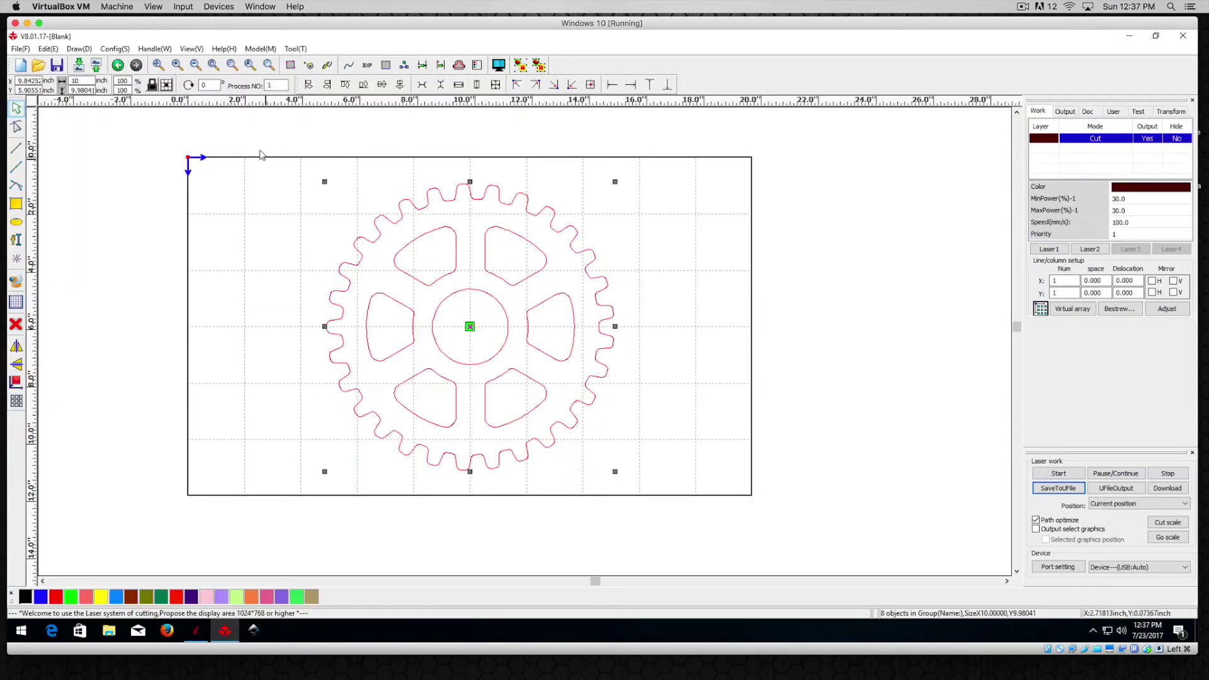
left_click_drag(279, 139, 724, 535)
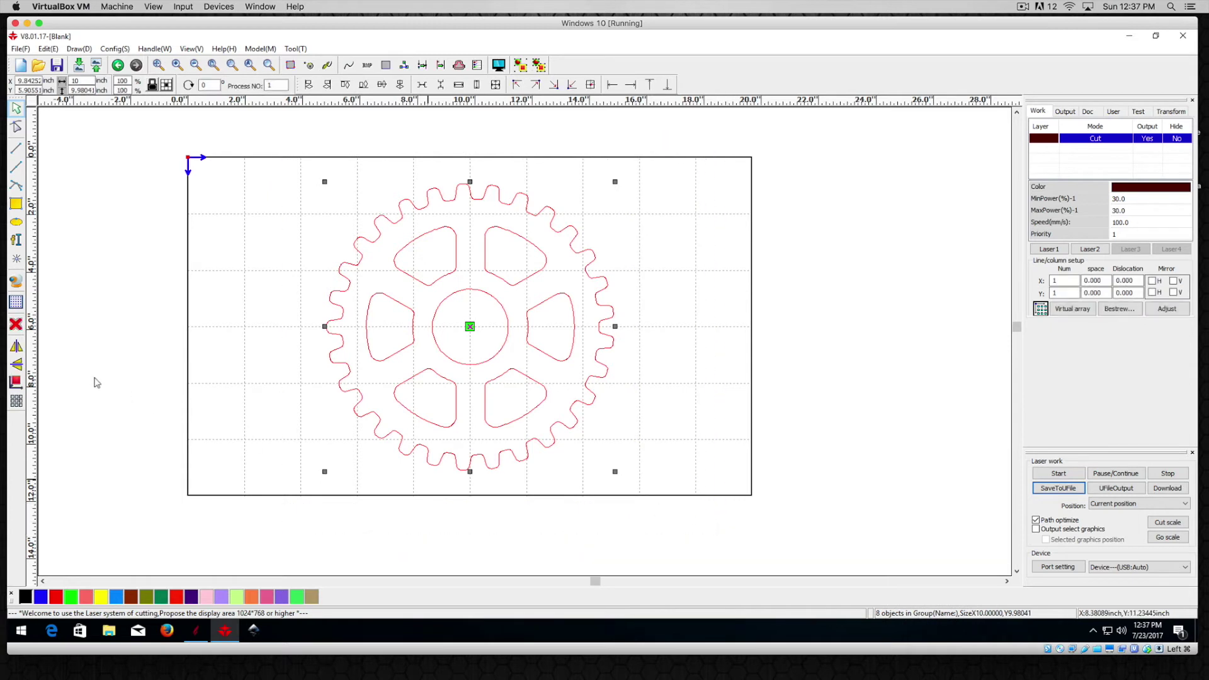
key("Delete")
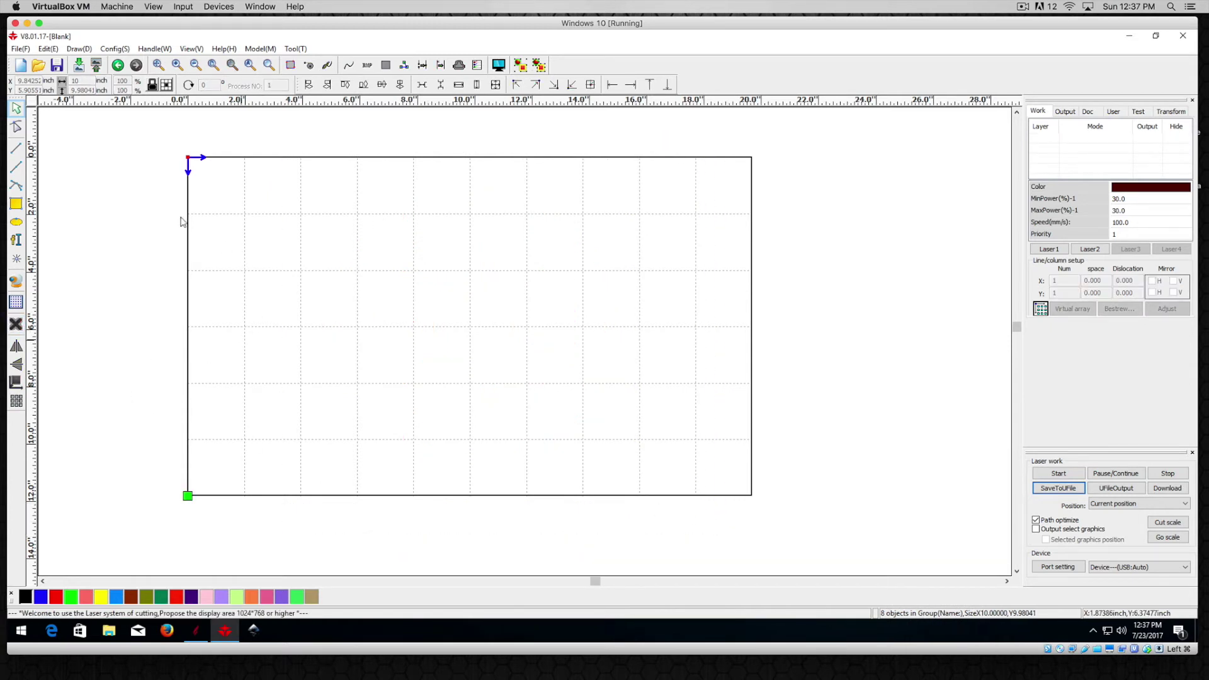
Import gear_Vectors_Inkscape.dxf from the Desktop
left_click(21, 49)
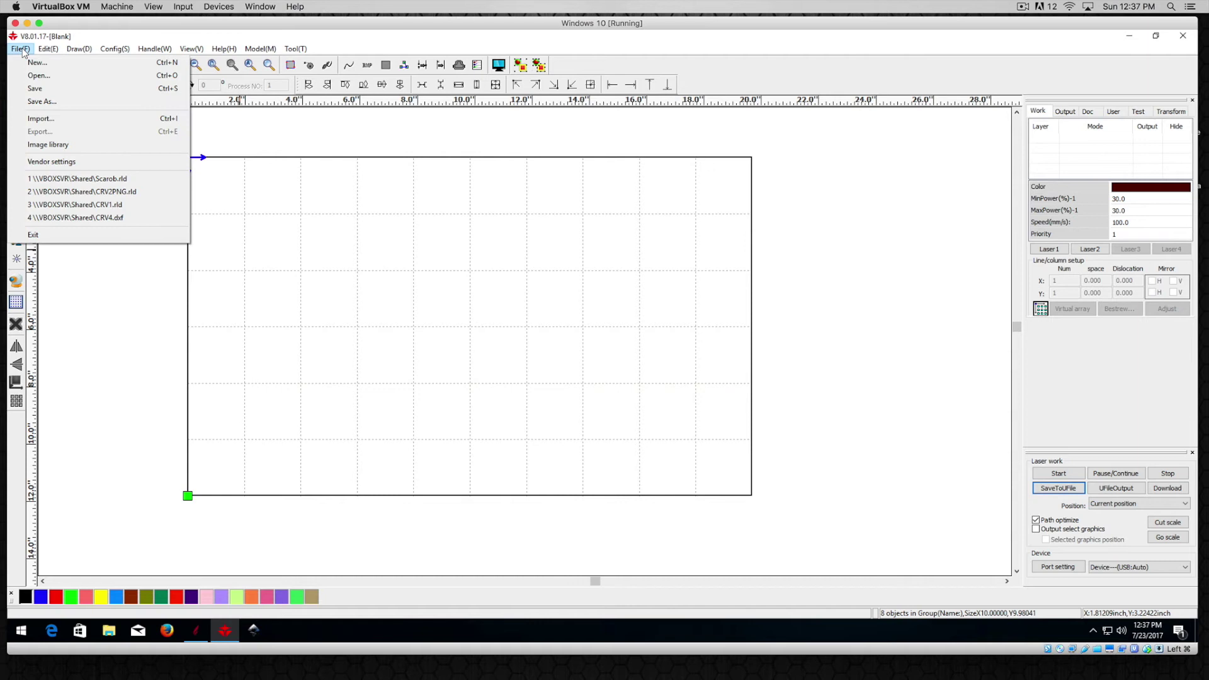
left_click(41, 118)
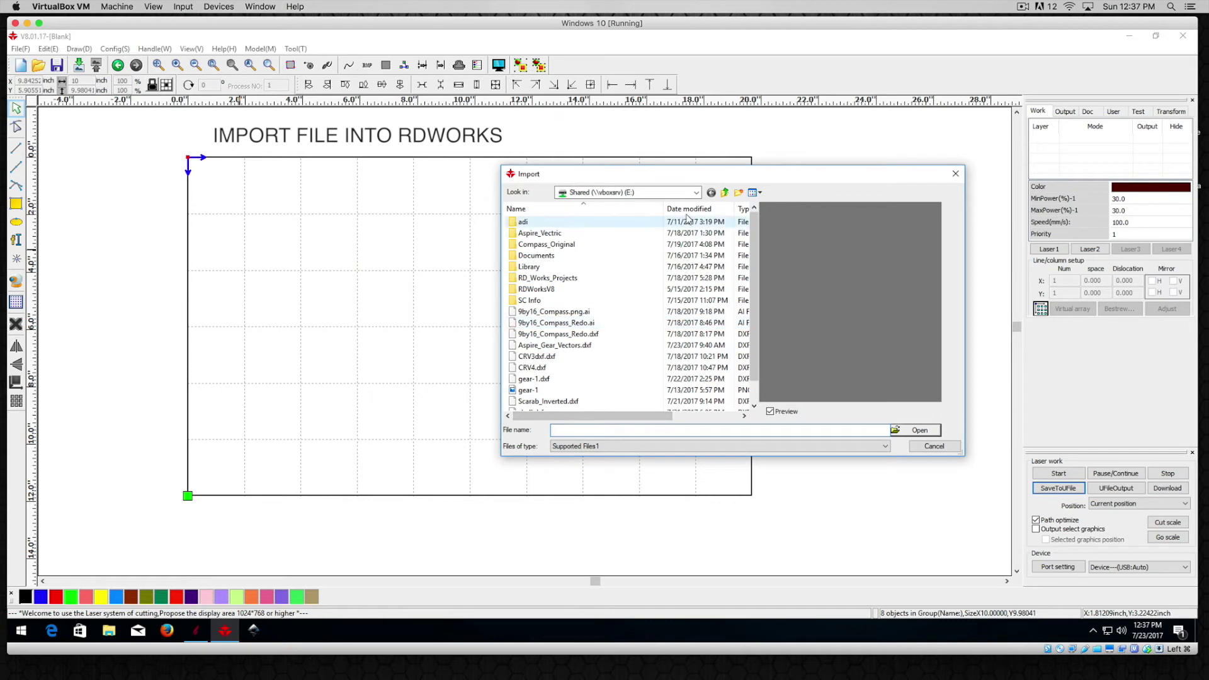
left_click(696, 192)
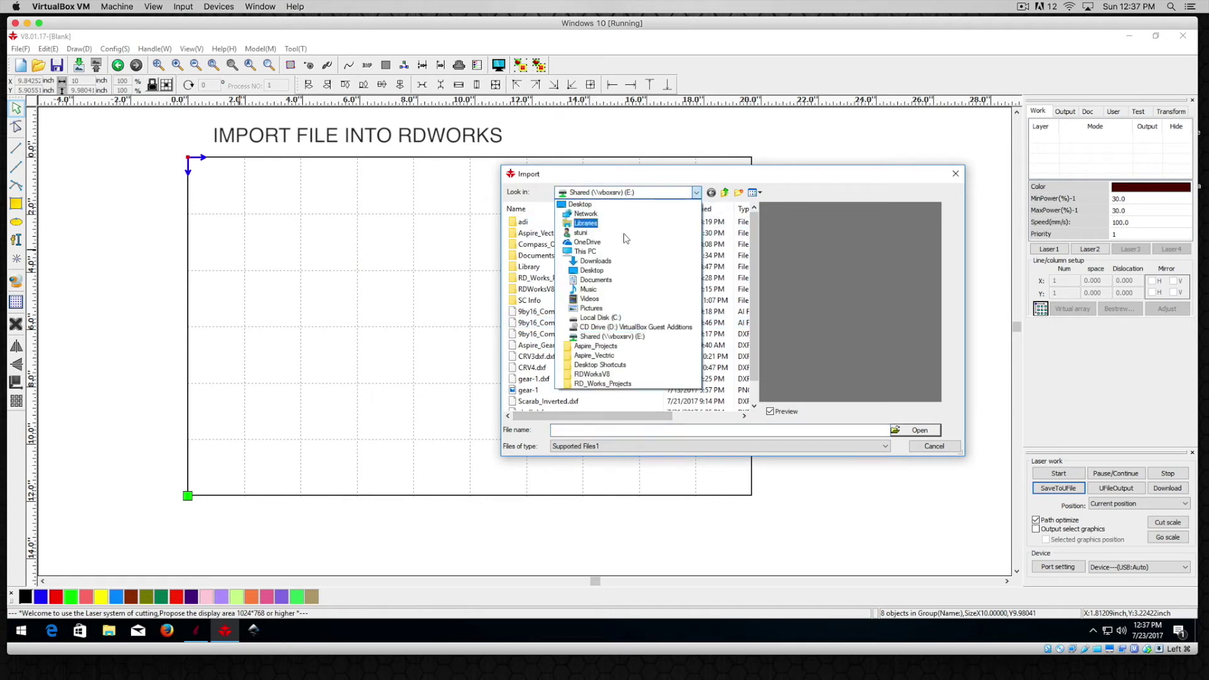
left_click(590, 270)
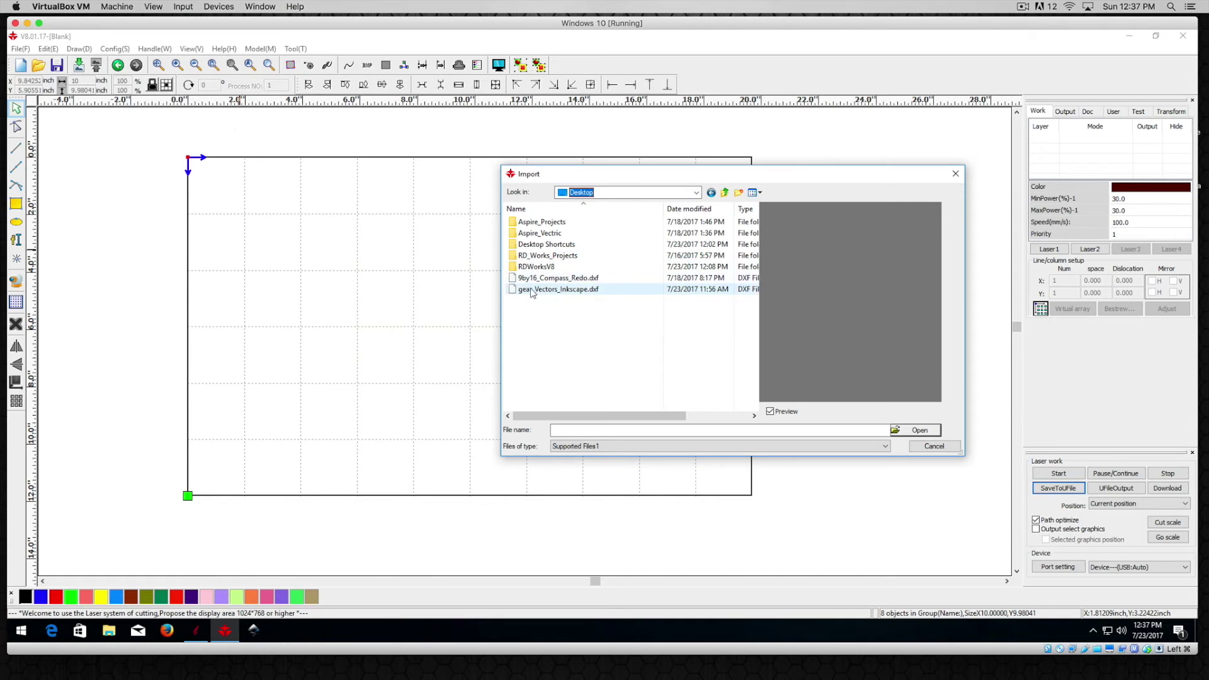
left_click(573, 290)
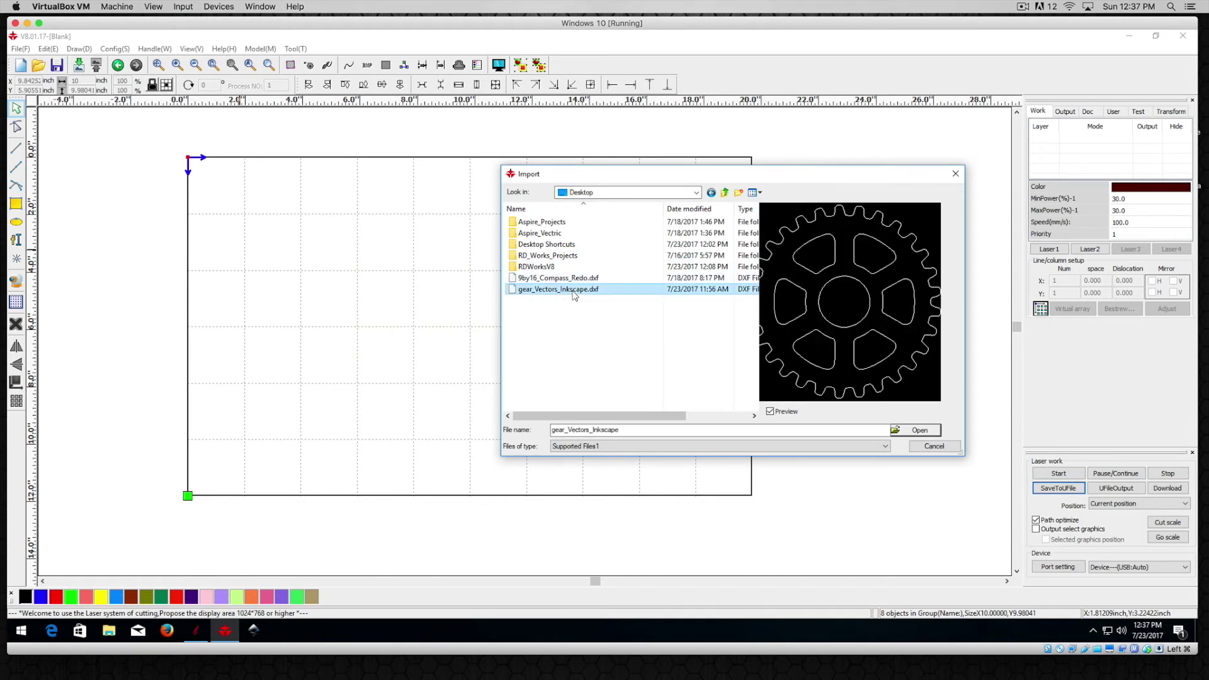
left_click(921, 431)
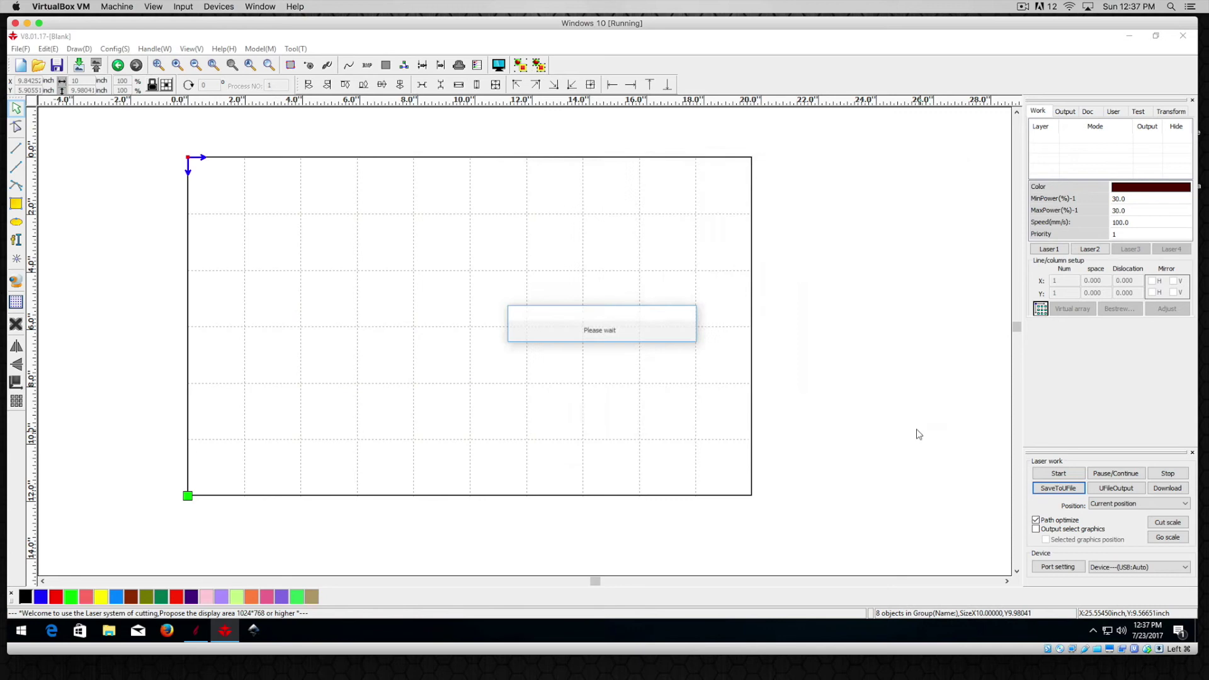
Set the gear width to 10 inches (9.9838 in tall) and pan to center it
scroll(659, 364, "down", 2)
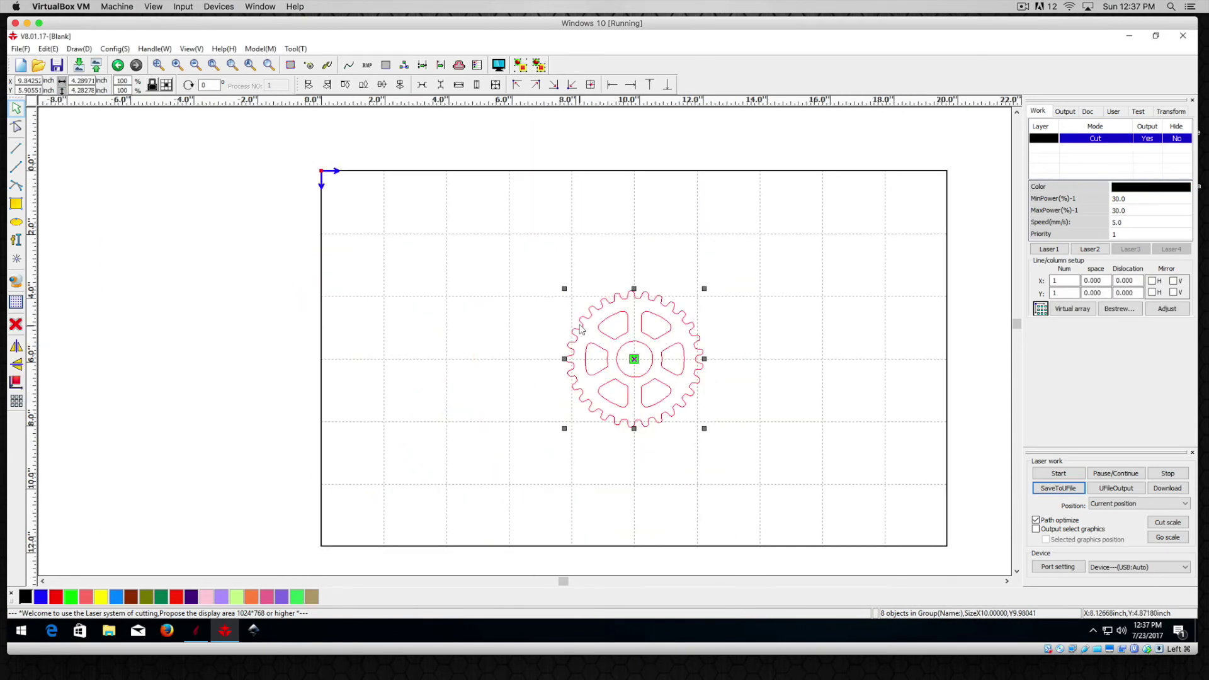
scroll(616, 323, "up", 1)
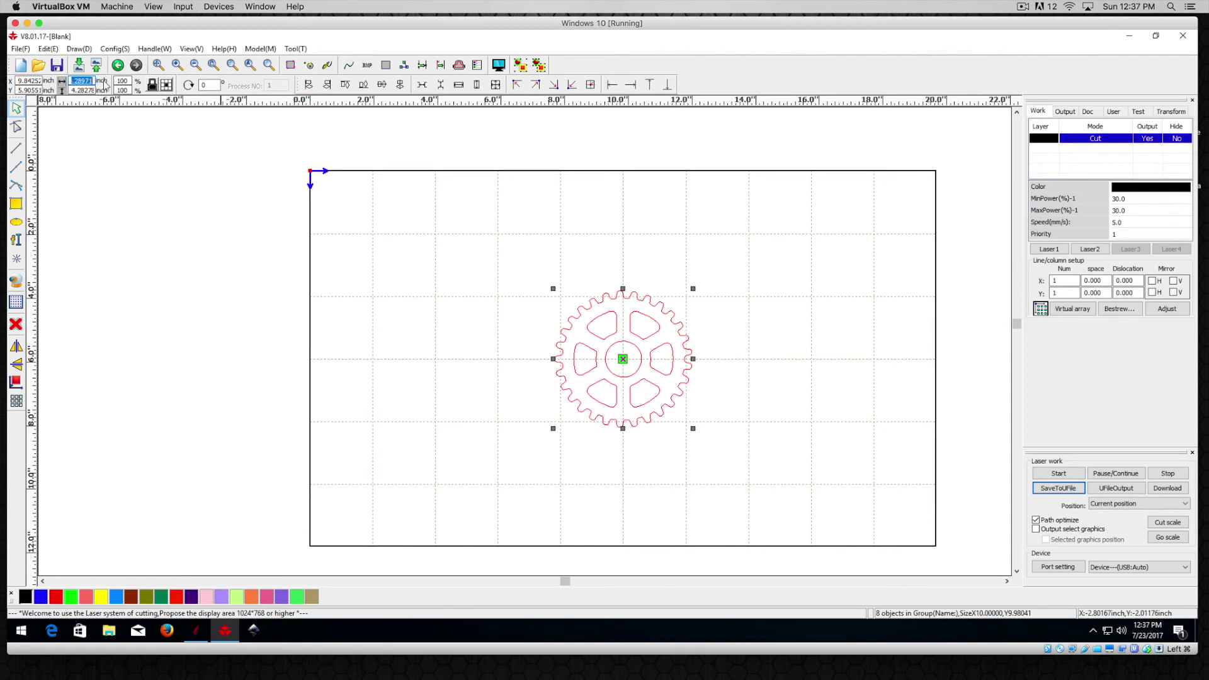
type("10")
key("Return")
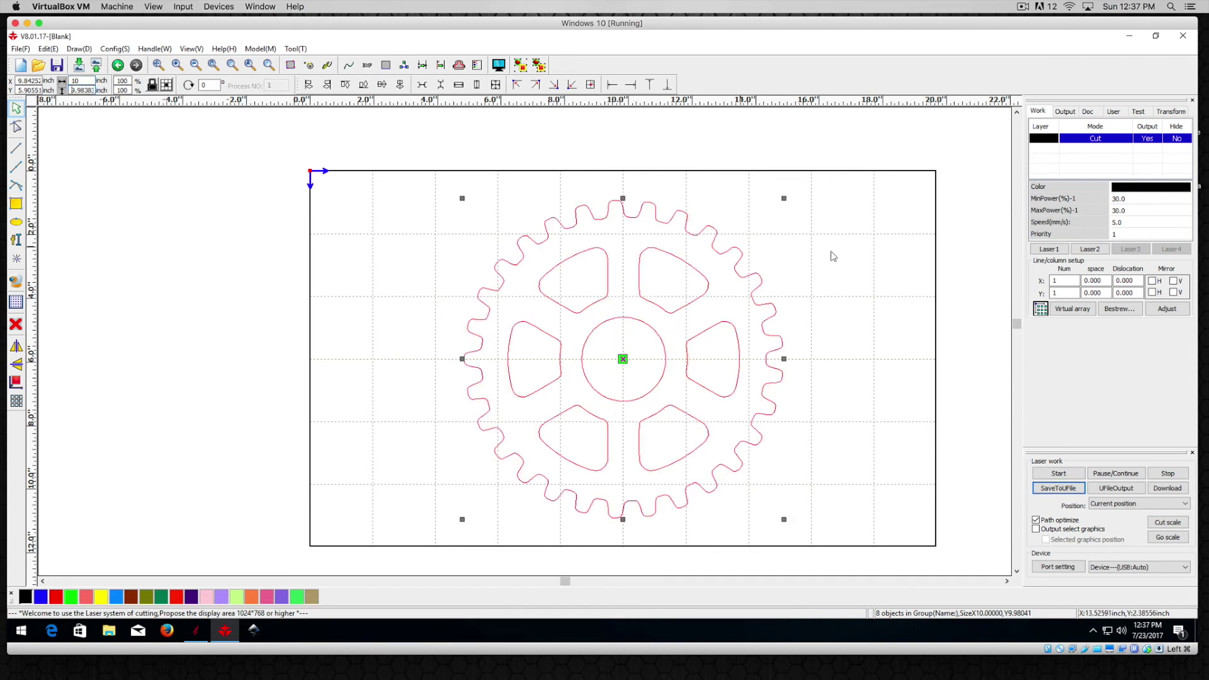
left_click_drag(816, 250, 644, 240)
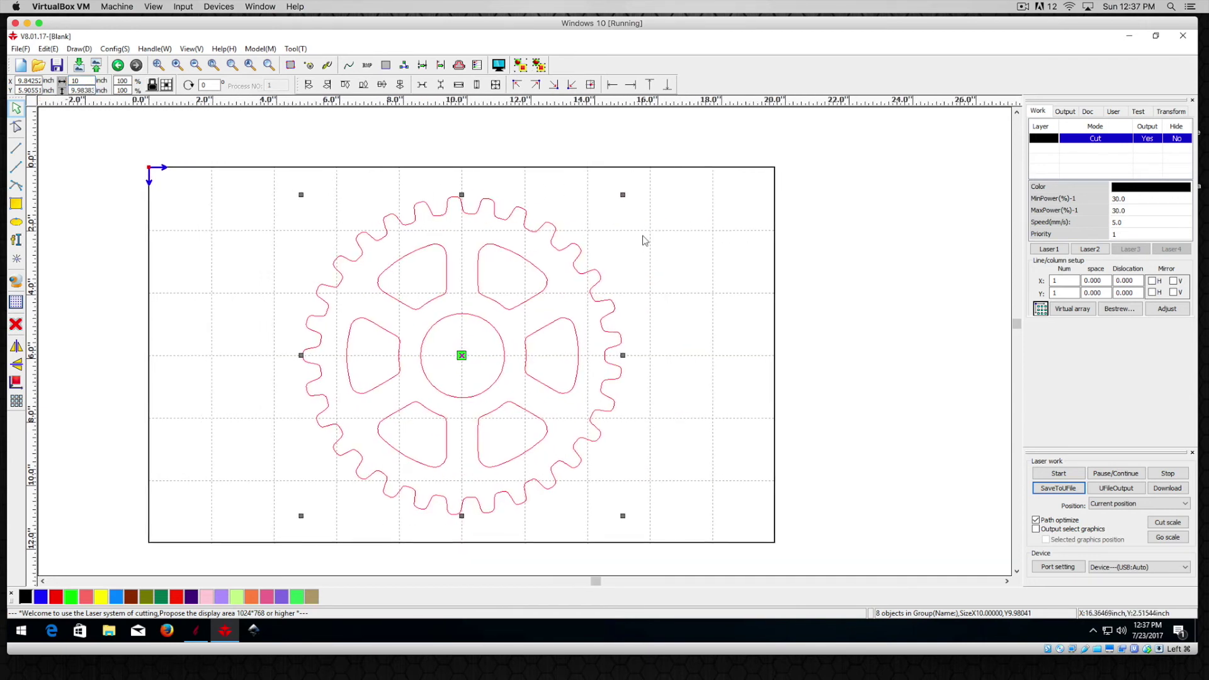
left_click(499, 66)
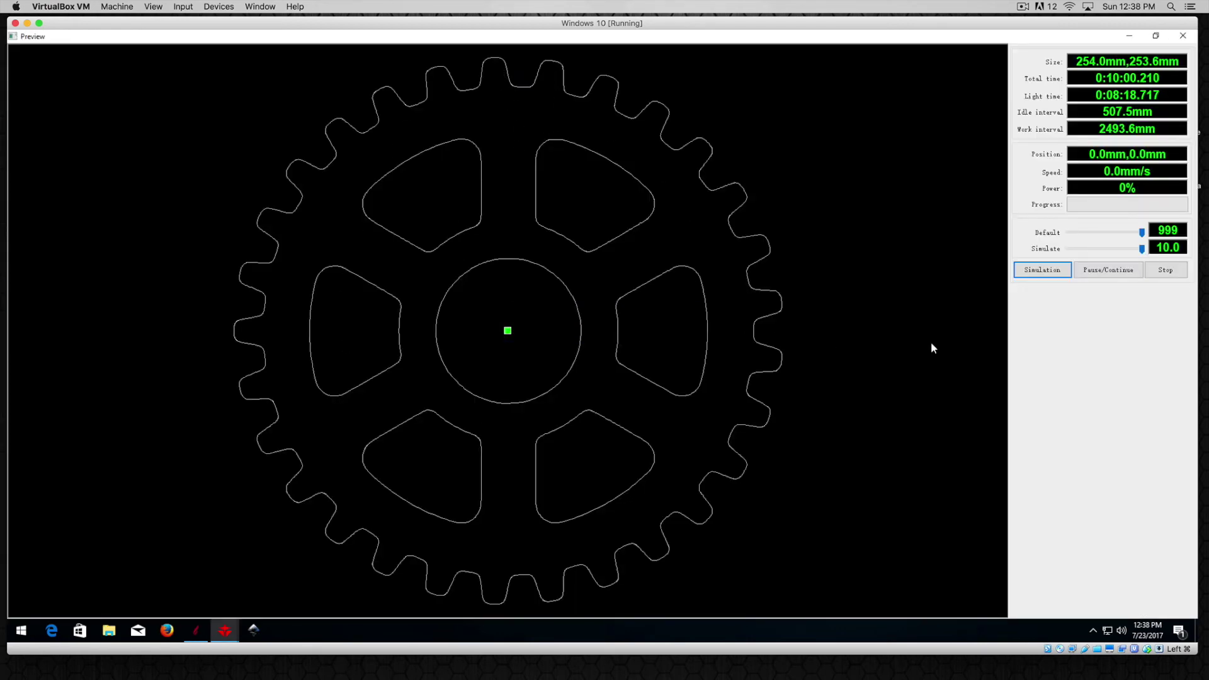
left_click(1038, 271)
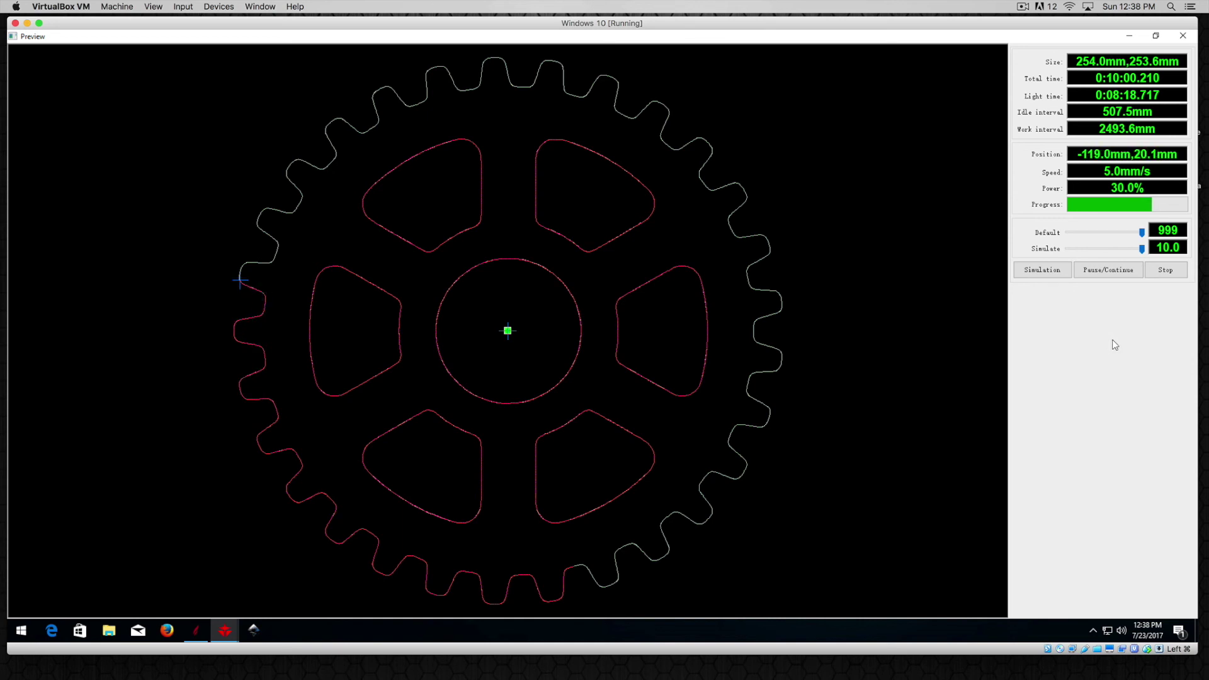
key("Escape")
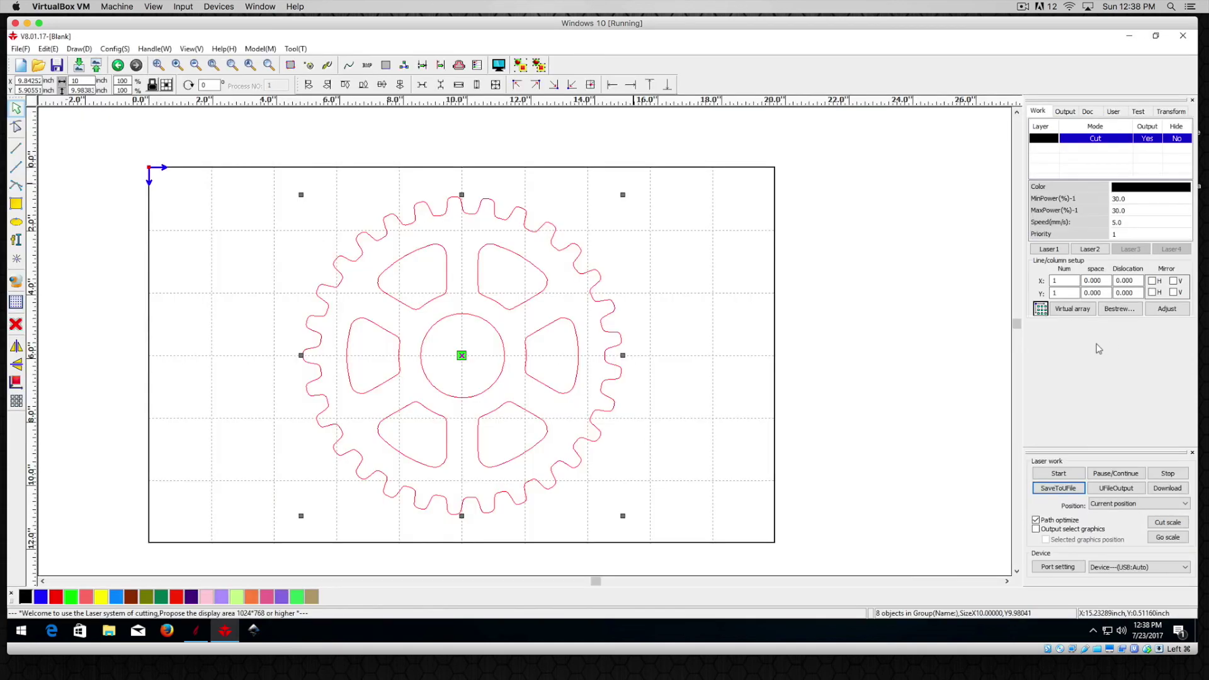